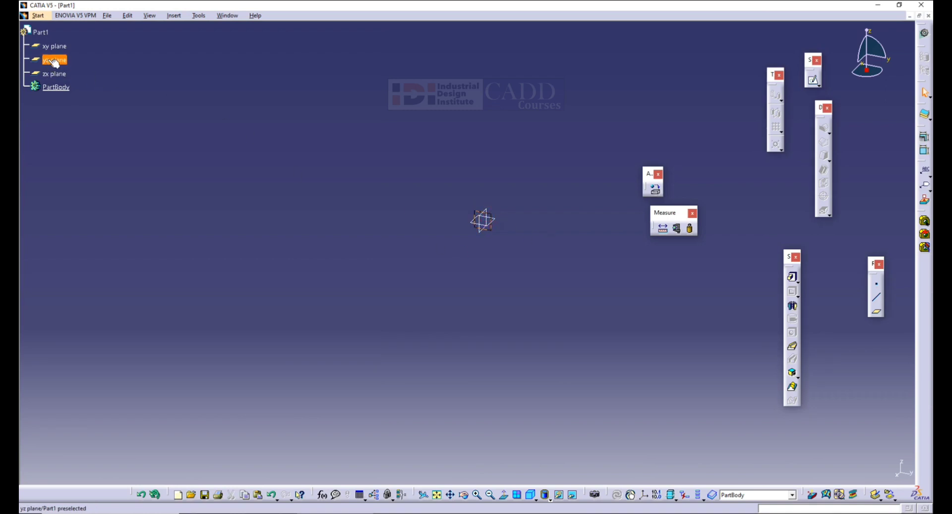
Open a sketch on the yz plane and move the Profile toolbar closer to the sketch origin
{"action": "mouse_move", "coordinate": [809, 74]}
{"action": "left_mouse_down"}
{"action": "mouse_move", "coordinate": [601, 74]}
{"action": "mouse_move", "coordinate": [602, 85]}
{"action": "left_mouse_up"}
{"action": "left_click", "coordinate": [602, 86]}
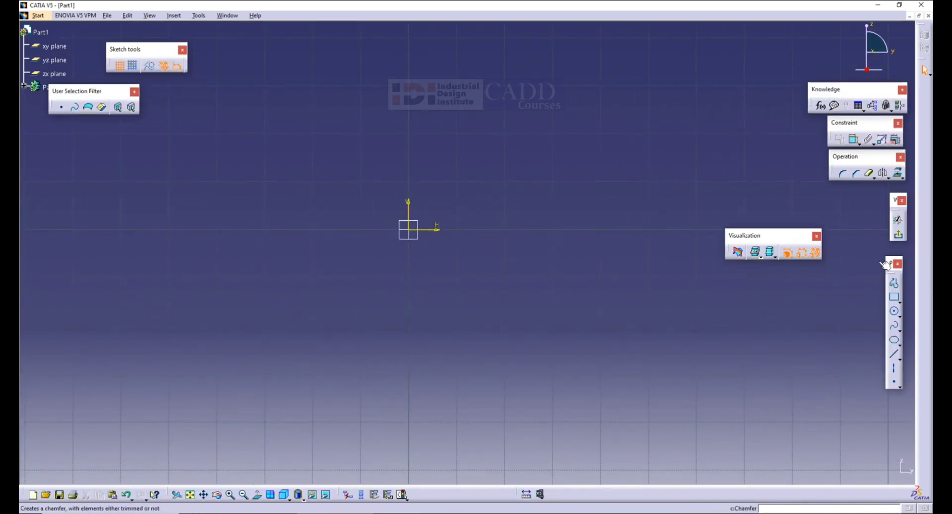
{"action": "left_click_drag", "start_coordinate": [666, 68], "coordinate": [667, 70]}
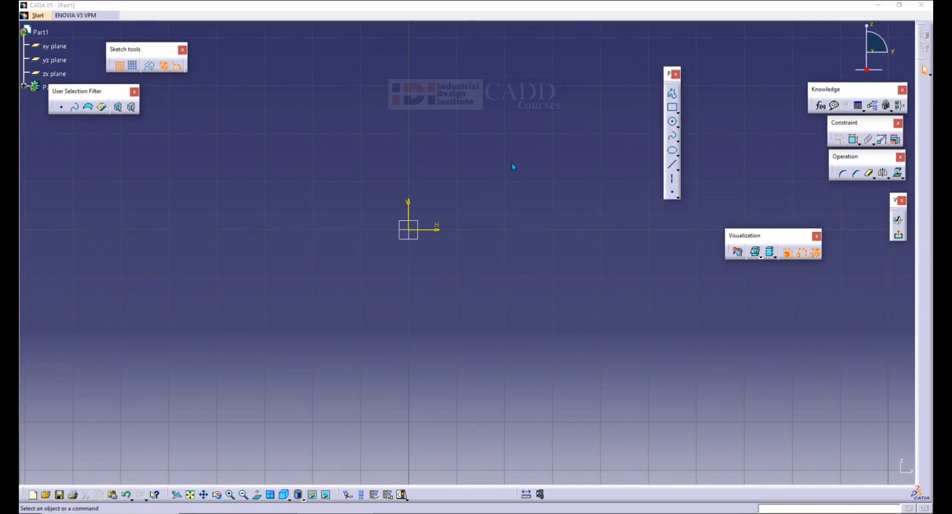
Following the PDF workbook drawing, start a profile at the origin with a horizontal line about 49 mm long and a vertical line about 18 mm high
{"action": "key", "text": "alt+Tab"}
{"action": "key", "text": "alt+Tab"}
{"action": "left_click", "coordinate": [672, 93]}
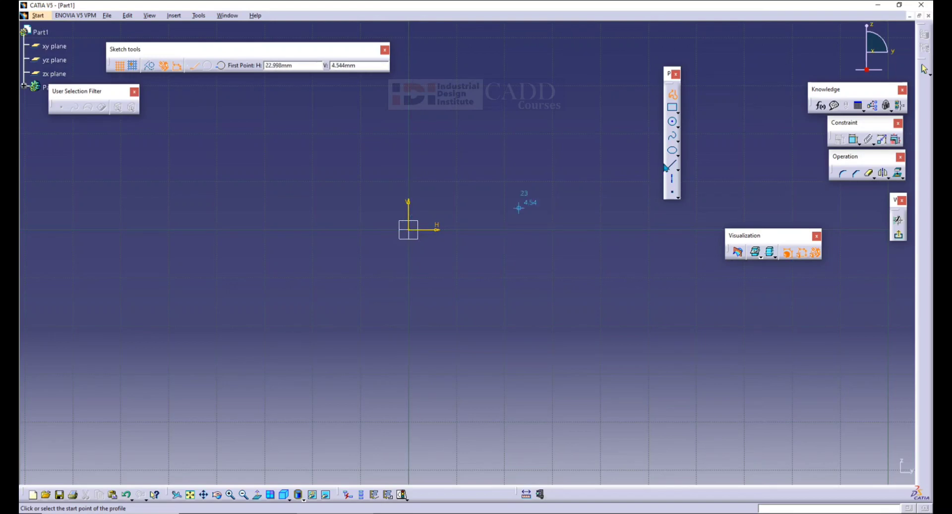
{"action": "left_click", "coordinate": [412, 231]}
{"action": "key", "text": "alt+Tab"}
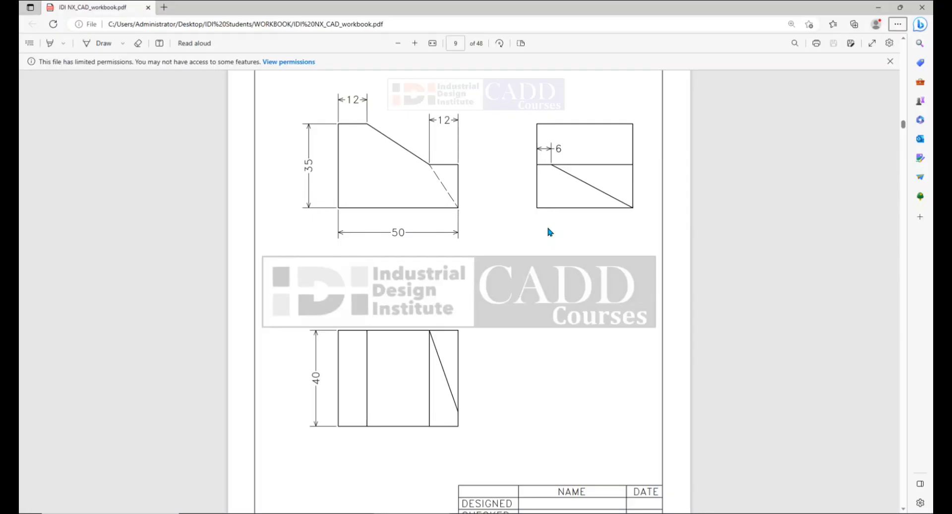
{"action": "key", "text": "alt+Tab"}
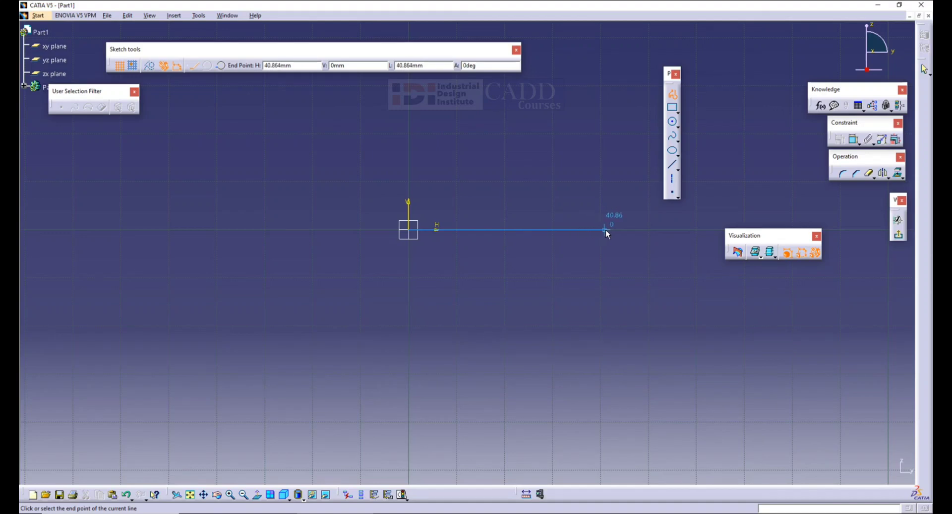
{"action": "left_click", "coordinate": [646, 229]}
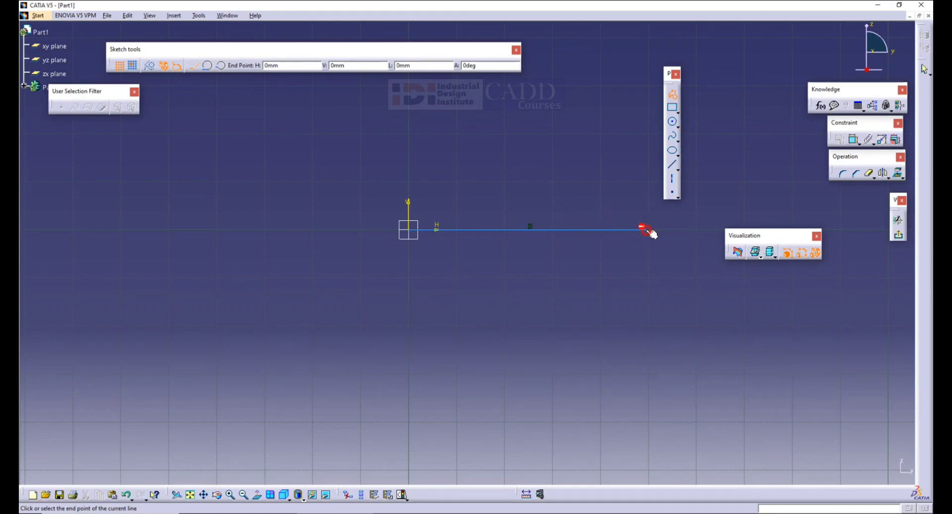
{"action": "middle_click_drag", "start_coordinate": [624, 192], "coordinate": [457, 257]}
{"action": "key", "text": "alt+Tab"}
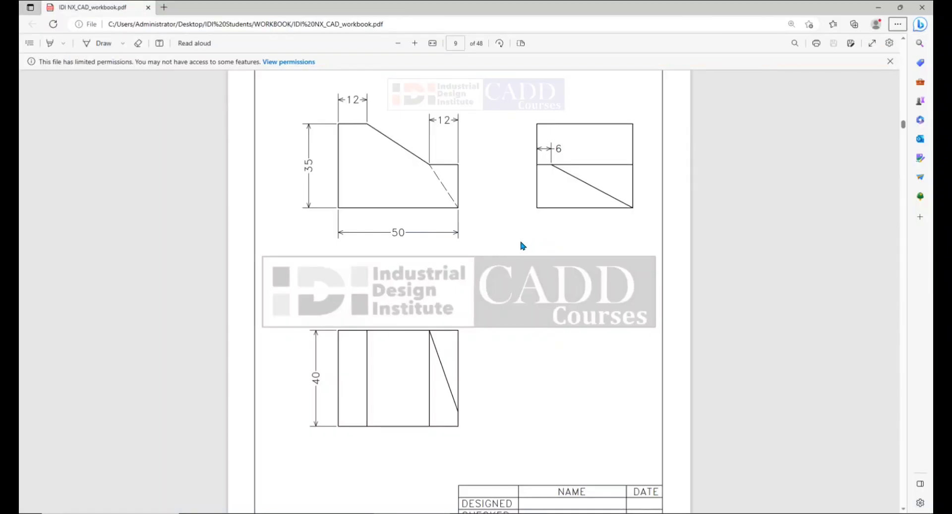
{"action": "key", "text": "alt+Tab"}
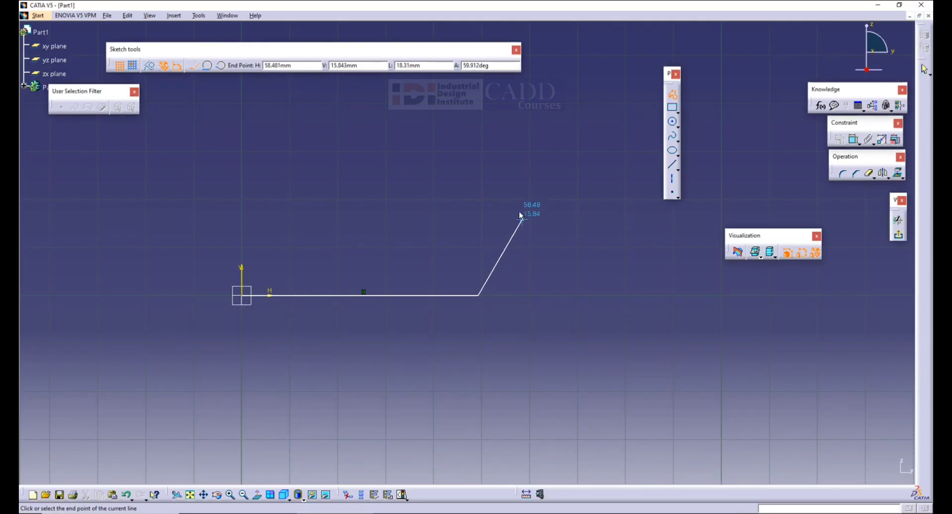
{"action": "left_click", "coordinate": [479, 209]}
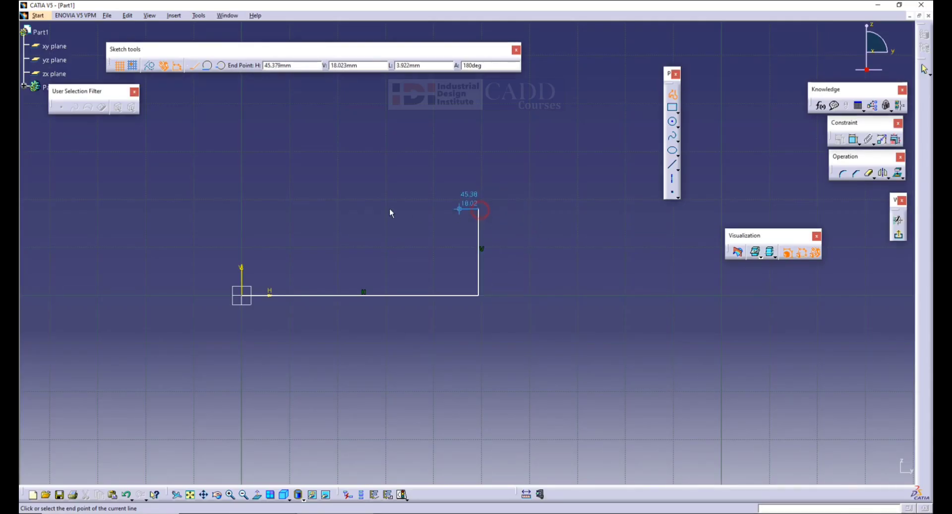
Complete the profile per the PDF drawing: step about 19 mm inward, slope up to about 36 mm height, run to the vertical axis, close at the origin
{"action": "key", "text": "alt+Tab"}
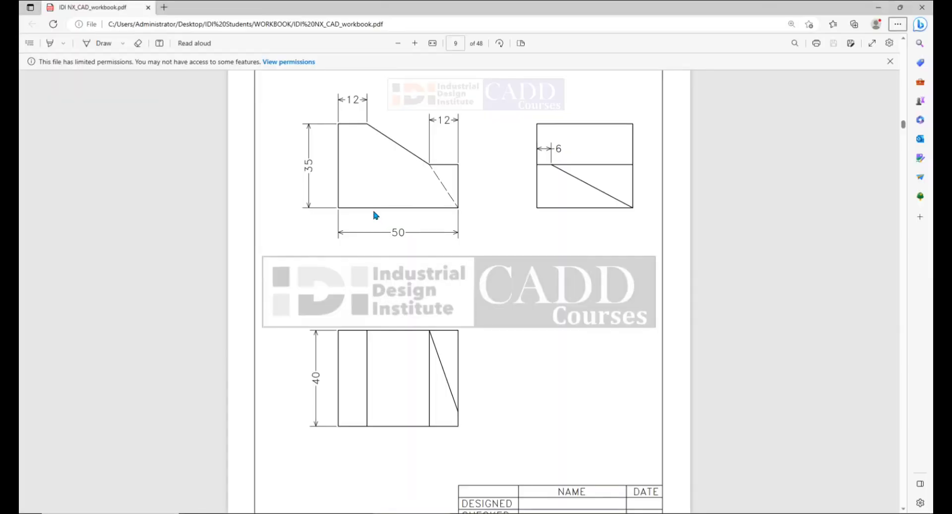
{"action": "key", "text": "alt+Tab"}
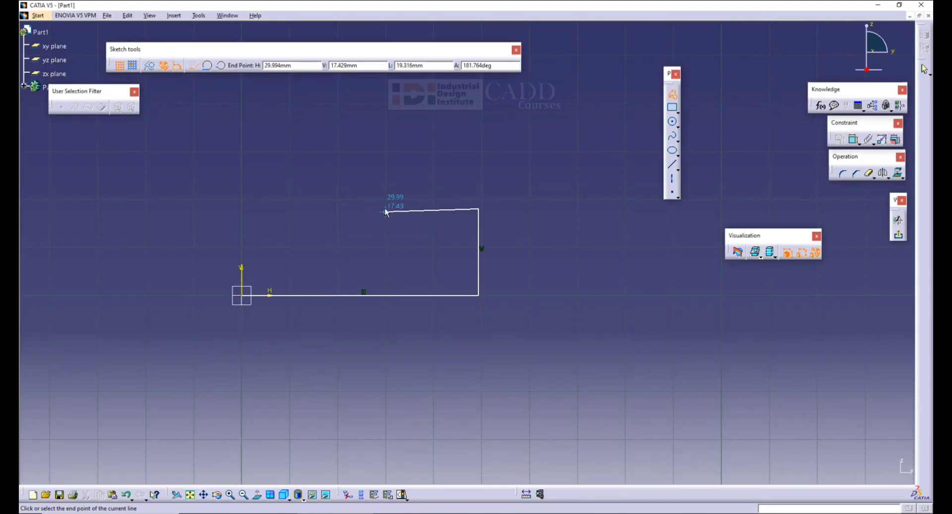
{"action": "left_click", "coordinate": [384, 208]}
{"action": "key", "text": "alt+Tab"}
{"action": "key", "text": "alt+Tab"}
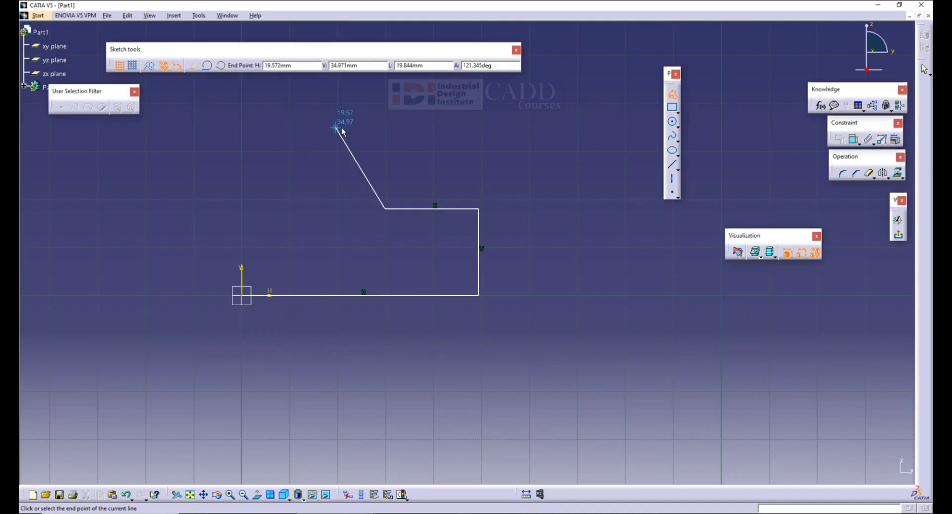
{"action": "left_click", "coordinate": [310, 121]}
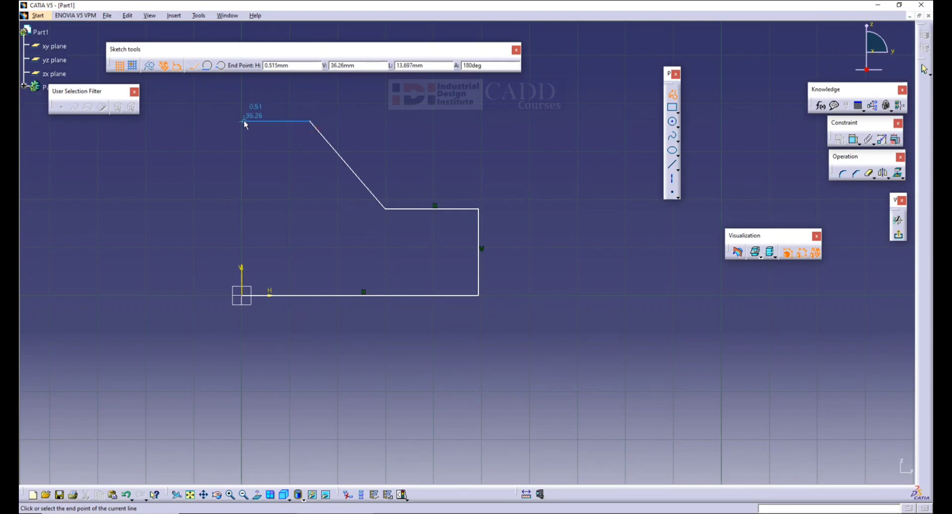
{"action": "left_click", "coordinate": [241, 120]}
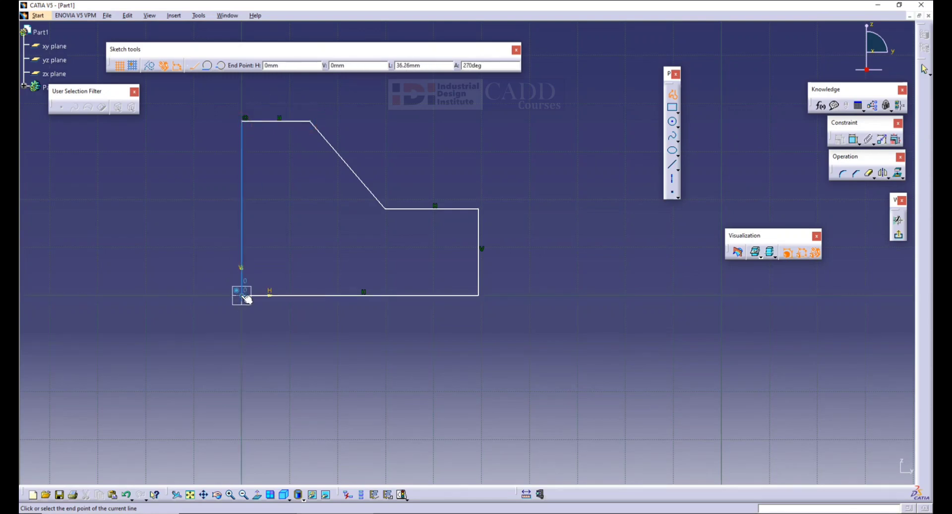
{"action": "left_click", "coordinate": [243, 295]}
{"action": "left_click", "coordinate": [349, 242]}
{"action": "mouse_move", "coordinate": [341, 191]}
{"action": "middle_mouse_down"}
{"action": "mouse_move", "coordinate": [340, 223]}
{"action": "mouse_move", "coordinate": [377, 227]}
{"action": "middle_mouse_up"}
Check the overall height in the PDF drawing and dimension the profile's long vertical edge on the V axis to 35 mm
{"action": "key", "text": "alt+Tab"}
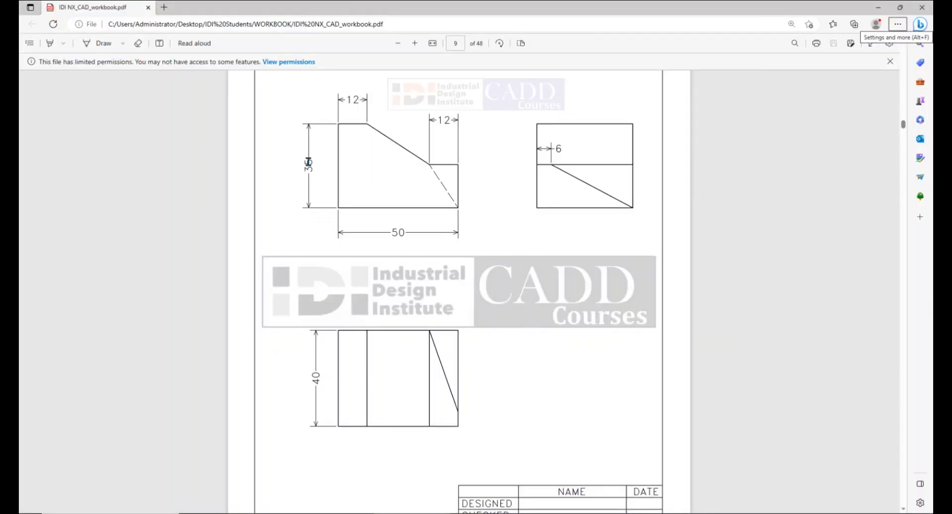
{"action": "key", "text": "alt+Tab"}
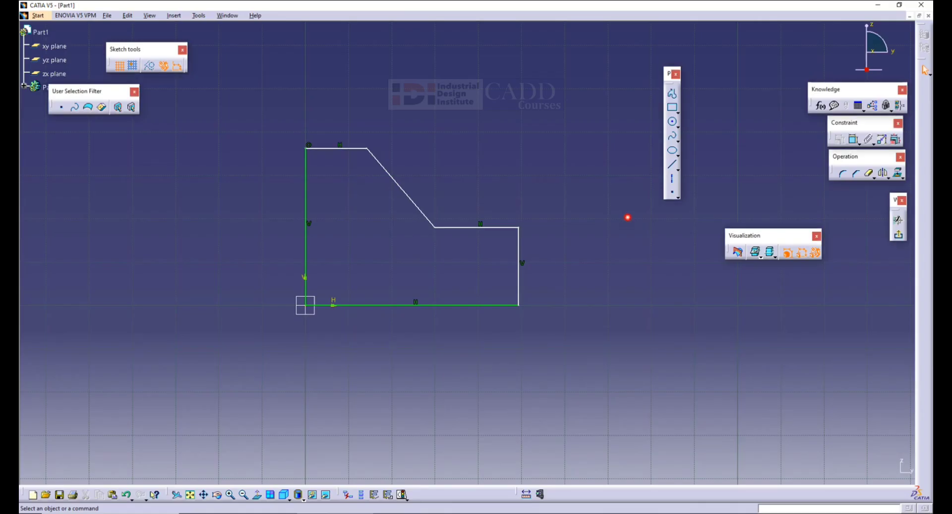
{"action": "left_click", "coordinate": [854, 140]}
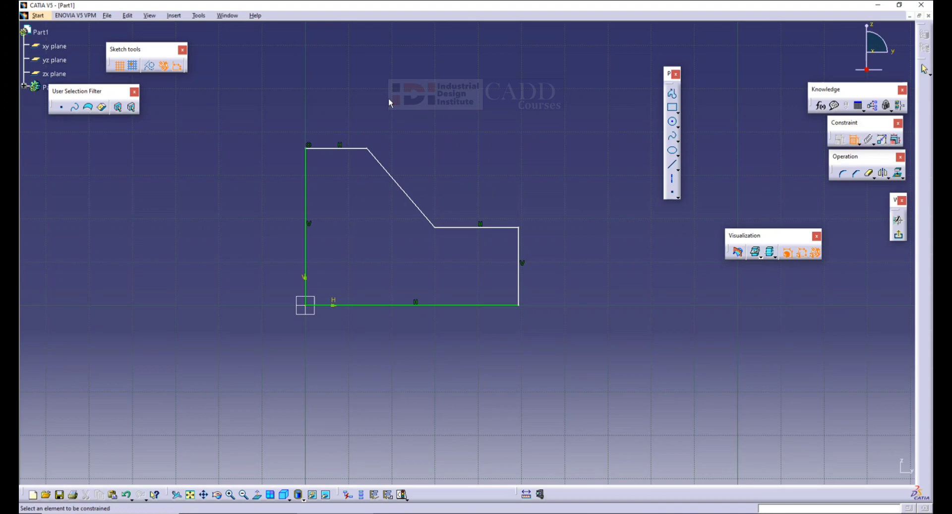
{"action": "left_click", "coordinate": [308, 202]}
{"action": "left_click", "coordinate": [253, 228]}
{"action": "double_click", "coordinate": [257, 231]}
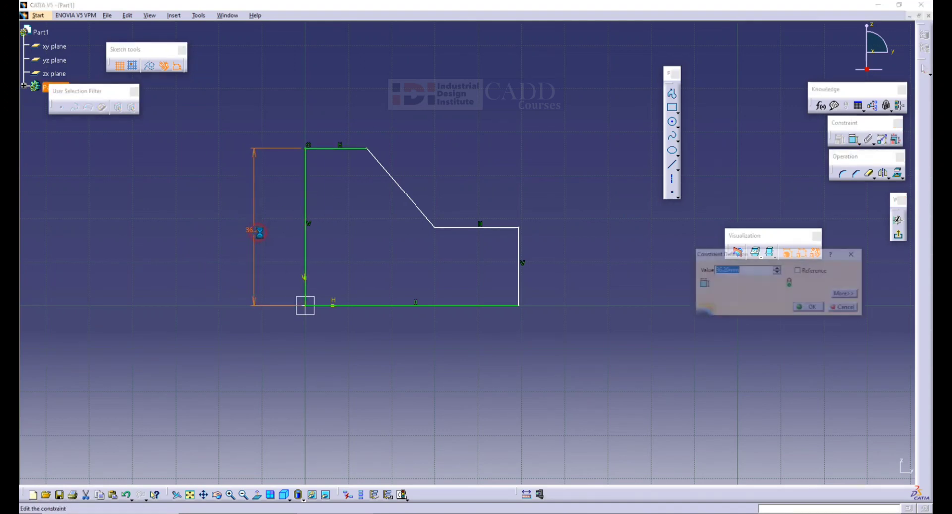
{"action": "type", "text": "2"}
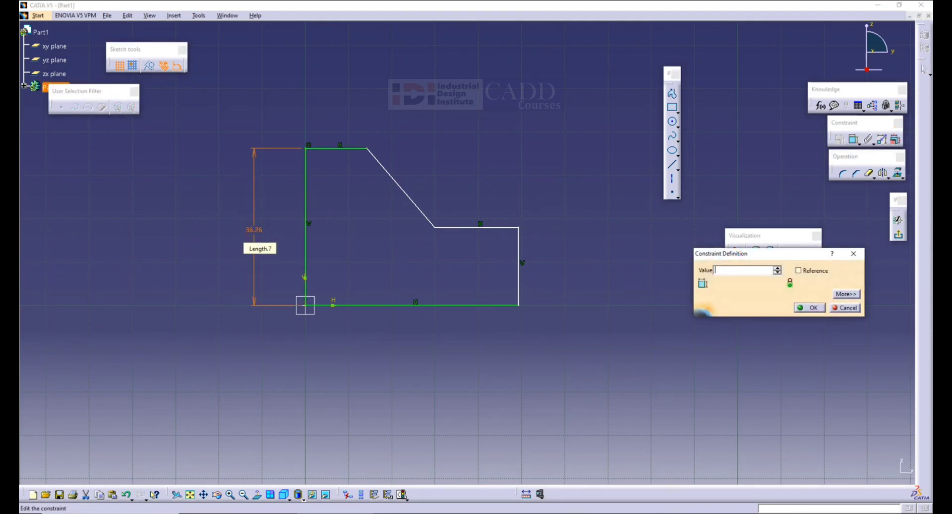
{"action": "key", "text": "Return"}
Check the overall length in the PDF drawing and dimension the profile's base line to 50 mm
{"action": "key", "text": "alt+Tab"}
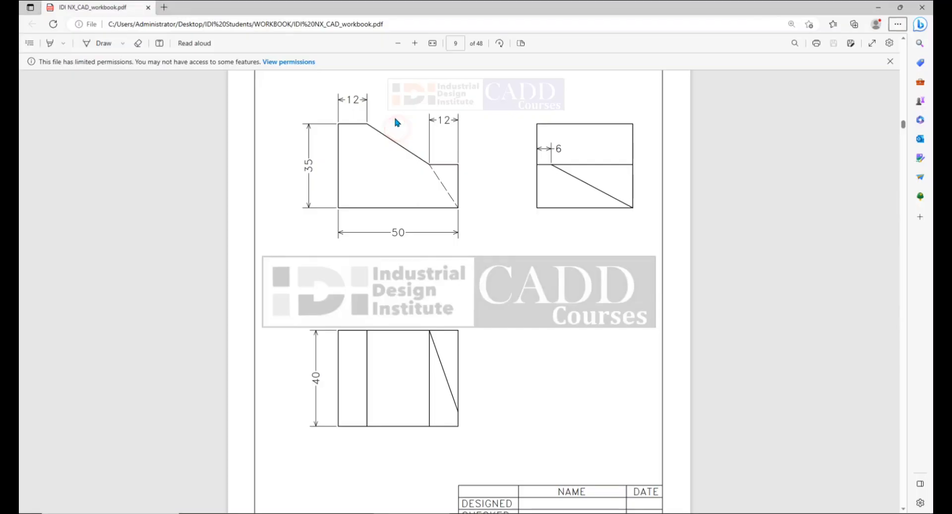
{"action": "key", "text": "alt+Tab"}
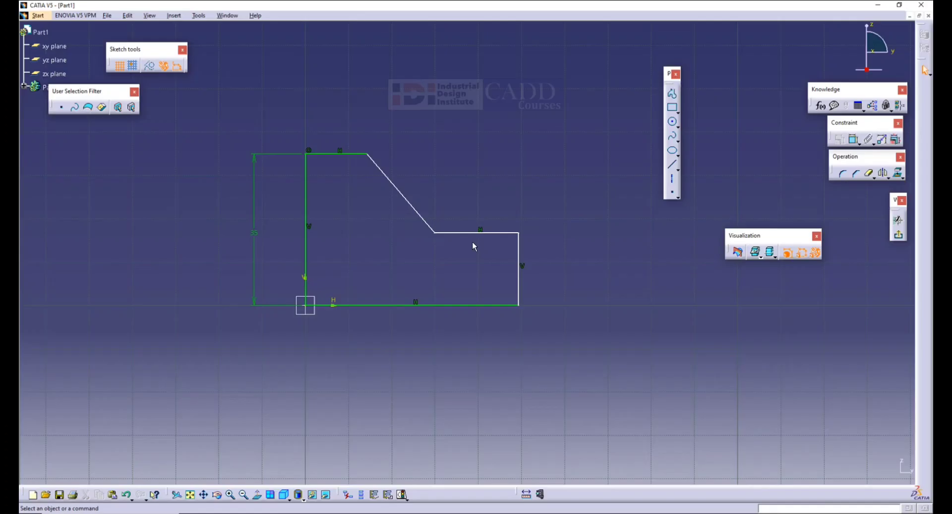
{"action": "left_click", "coordinate": [430, 304]}
{"action": "left_click", "coordinate": [852, 139]}
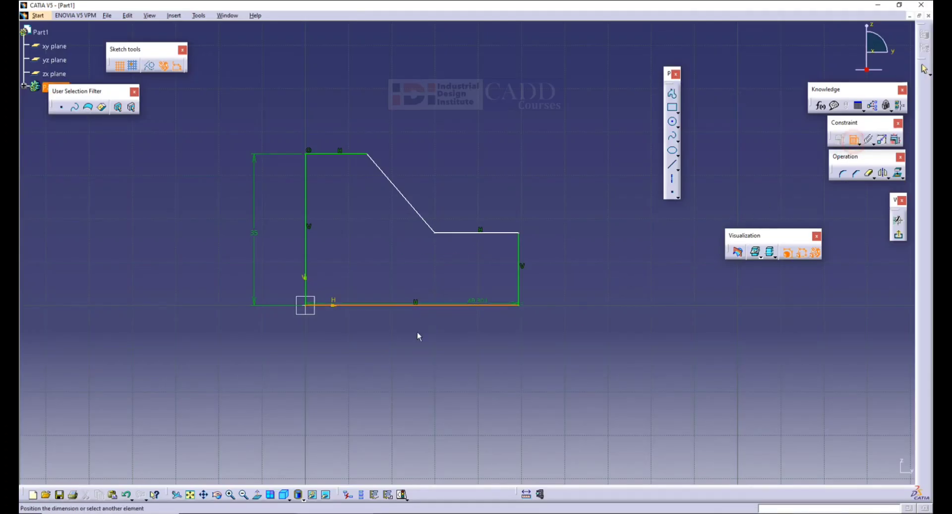
{"action": "left_click", "coordinate": [421, 344]}
{"action": "double_click", "coordinate": [404, 348]}
{"action": "type", "text": "50mm"}
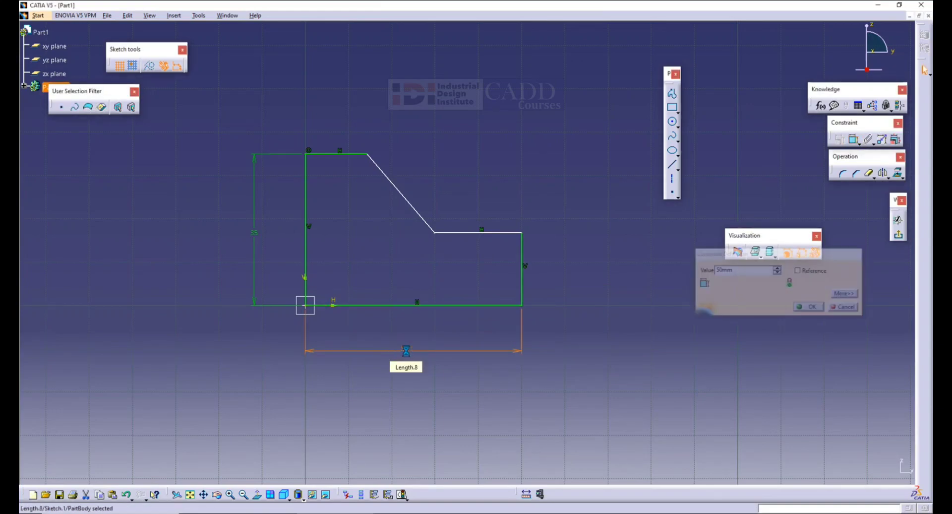
Check the PDF drawing, move the Constraint toolbar closer to the sketch, and dimension the lower step's horizontal edge to 12 mm
{"action": "key", "text": "alt+Tab"}
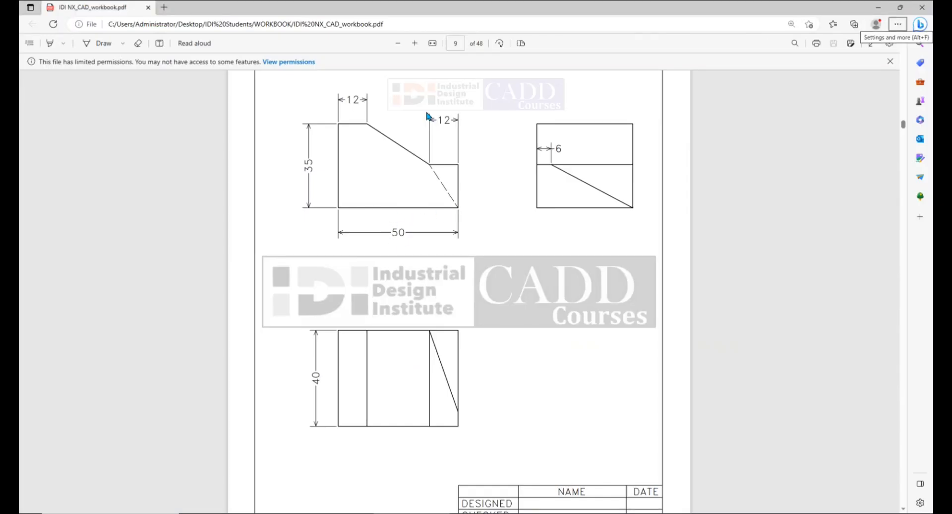
{"action": "key", "text": "alt+Tab"}
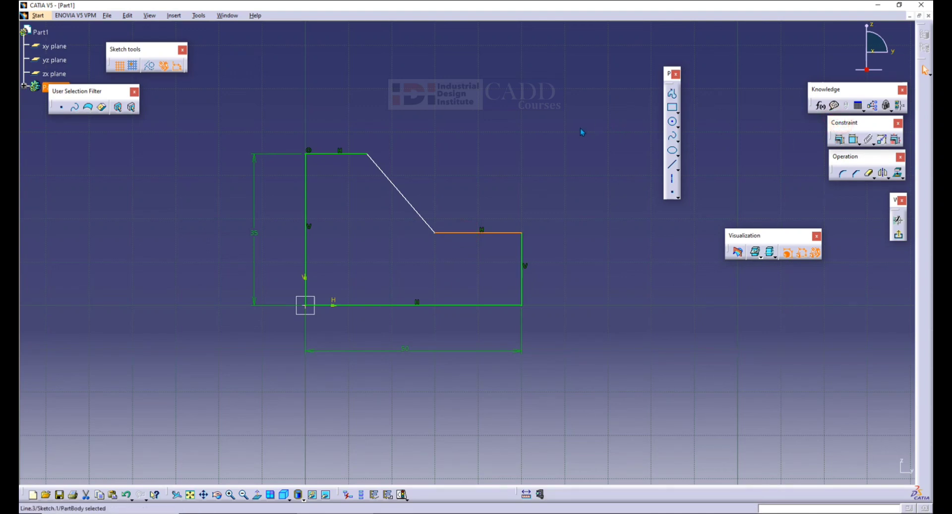
{"action": "left_click_drag", "start_coordinate": [582, 132], "coordinate": [584, 132]}
{"action": "left_click", "coordinate": [580, 148]}
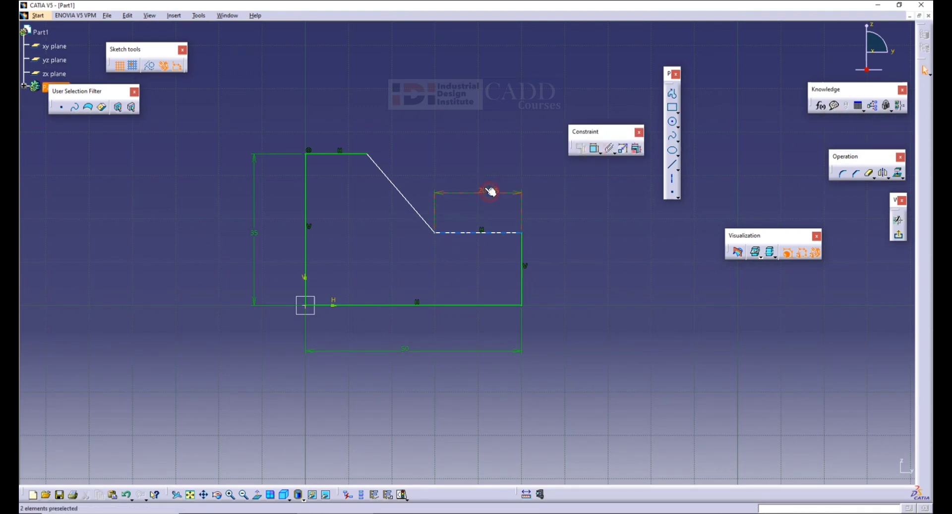
{"action": "double_click", "coordinate": [488, 191]}
{"action": "type", "text": "12"}
{"action": "key", "text": "Return"}
Consult the PDF drawing again and dimension the profile's uppermost horizontal edge to 12 mm
{"action": "key", "text": "alt+Tab"}
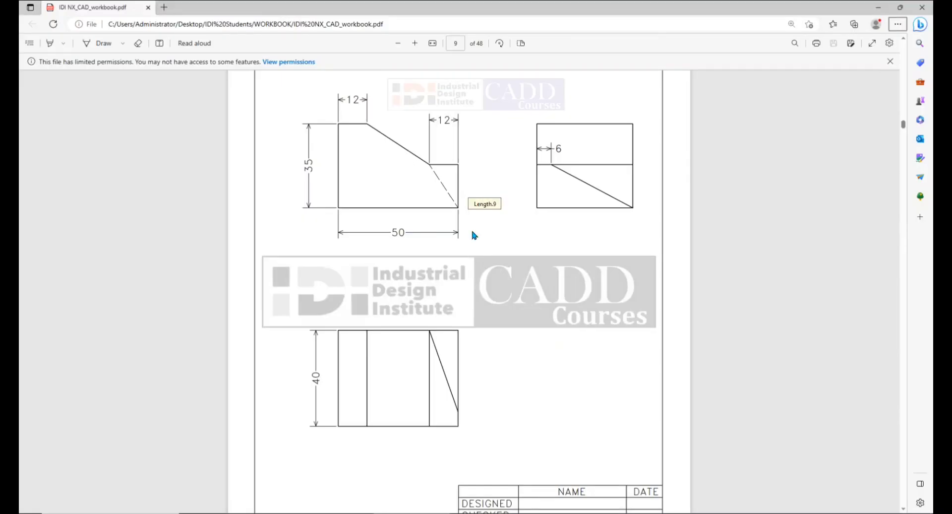
{"action": "key", "text": "alt+Tab"}
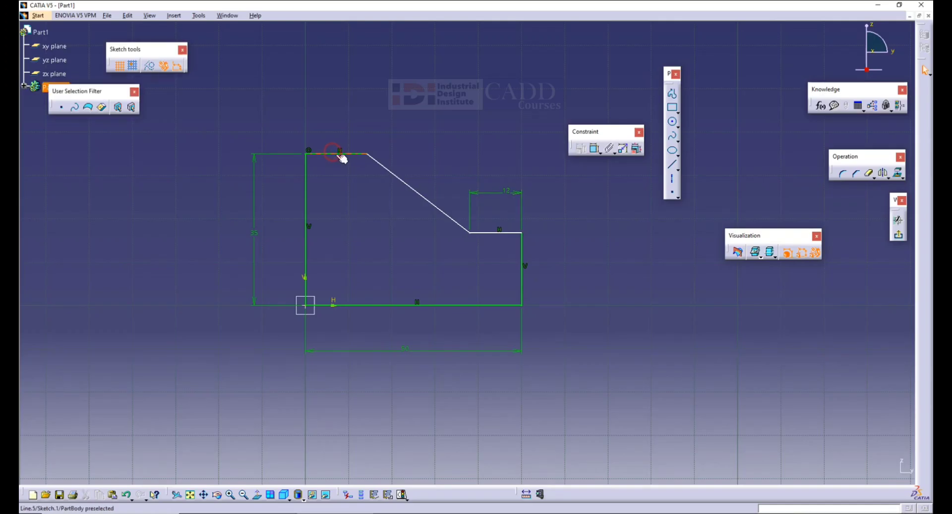
{"action": "left_click", "coordinate": [342, 158]}
{"action": "left_click", "coordinate": [594, 148]}
{"action": "left_click", "coordinate": [344, 115]}
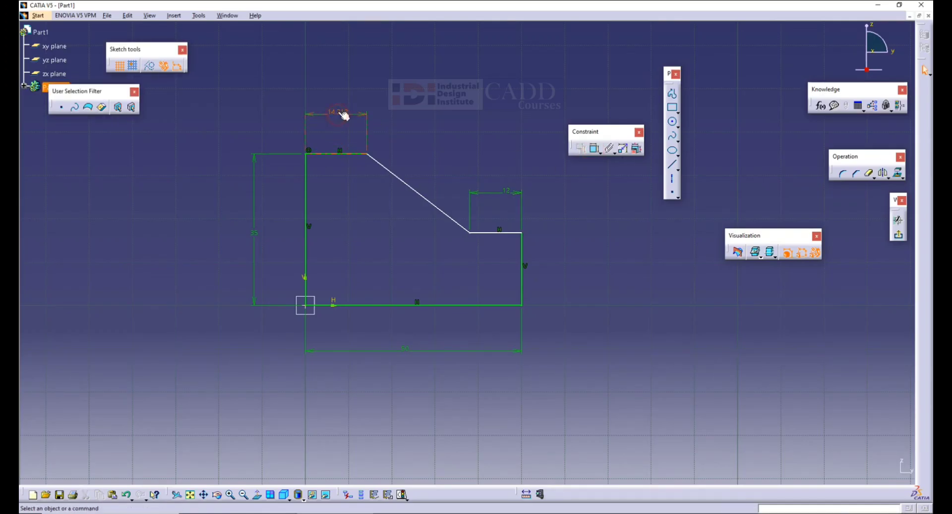
{"action": "double_click", "coordinate": [344, 115]}
{"action": "type", "text": "12"}
{"action": "key", "text": "Return"}
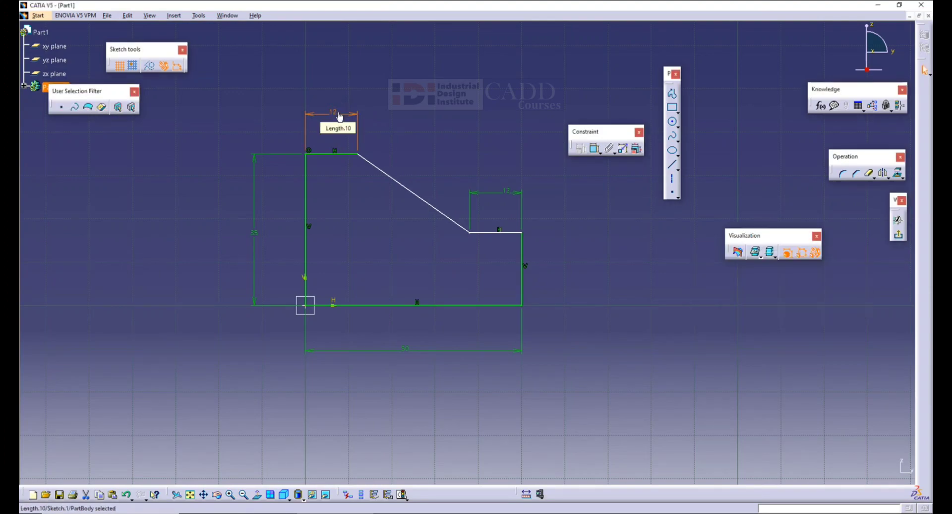
Review the step height in the PDF drawing and dimension the short vertical edge opposite the V axis to 15 mm
{"action": "key", "text": "alt+Tab"}
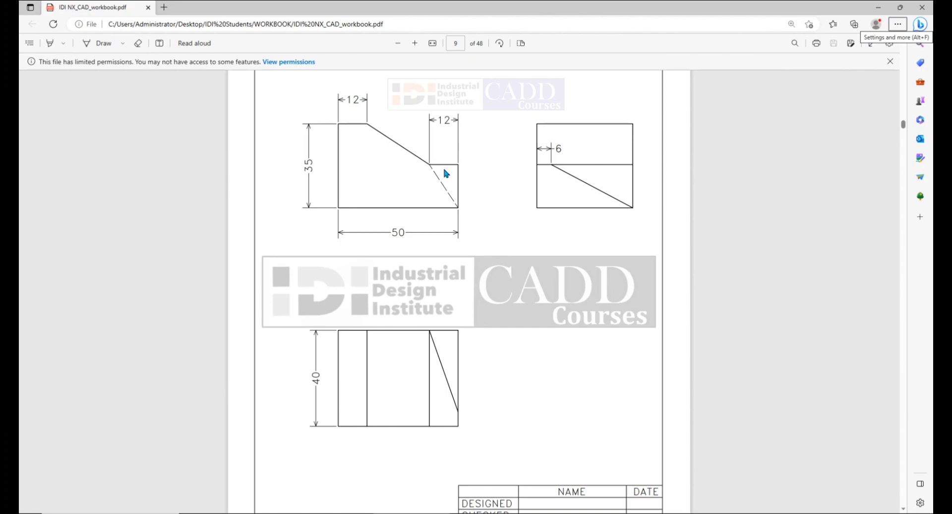
{"action": "key", "text": "alt+Tab"}
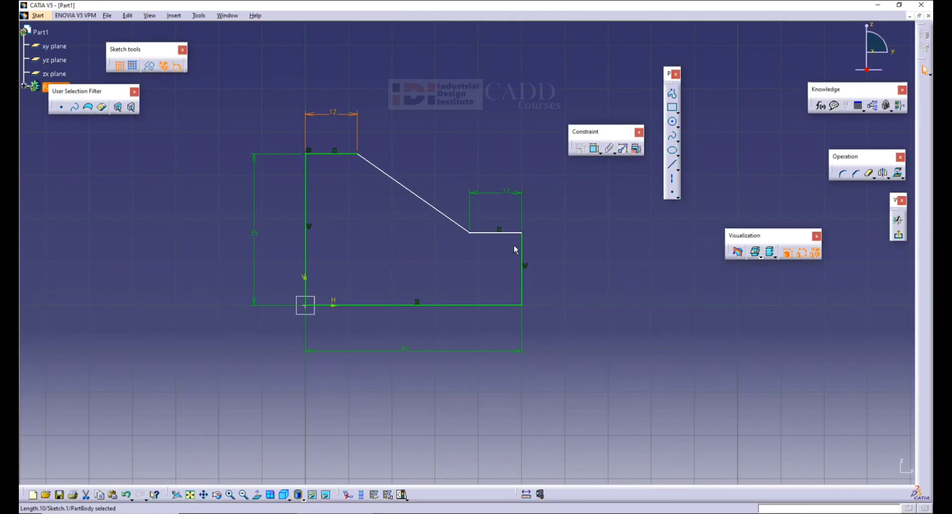
{"action": "left_click", "coordinate": [522, 255]}
{"action": "left_click", "coordinate": [521, 248]}
{"action": "left_click", "coordinate": [595, 149]}
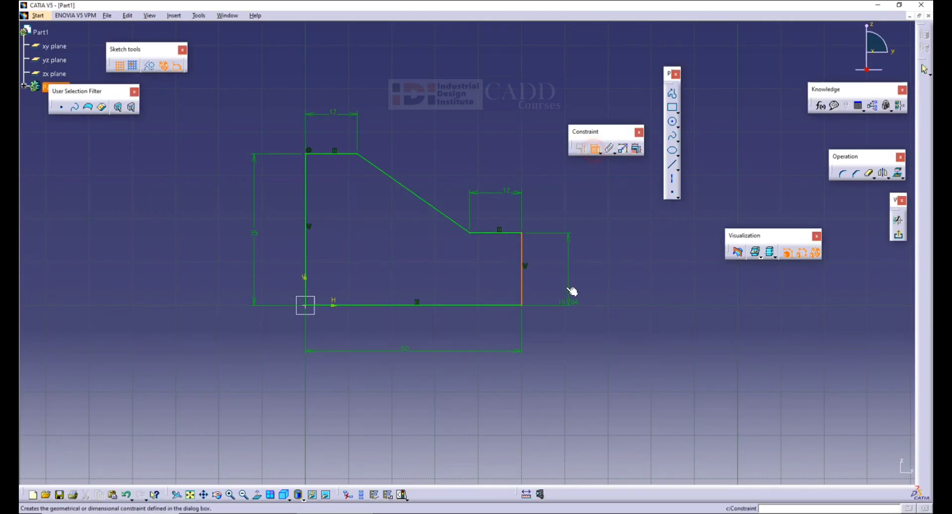
{"action": "double_click", "coordinate": [572, 267]}
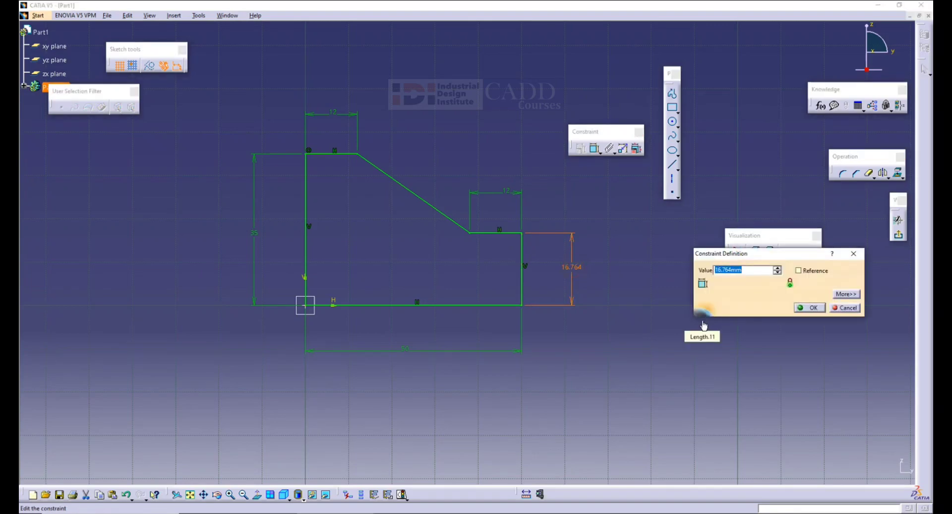
{"action": "key", "text": "Return"}
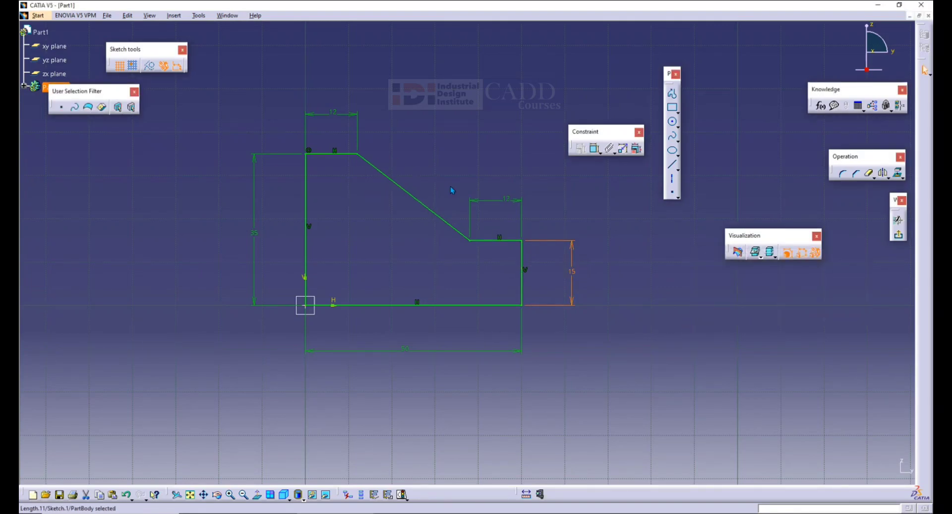
Compare the completed front profile with the PDF drawing and exit the sketch
{"action": "key", "text": "alt+Tab"}
{"action": "key", "text": "alt+Tab"}
{"action": "left_click", "coordinate": [633, 292]}
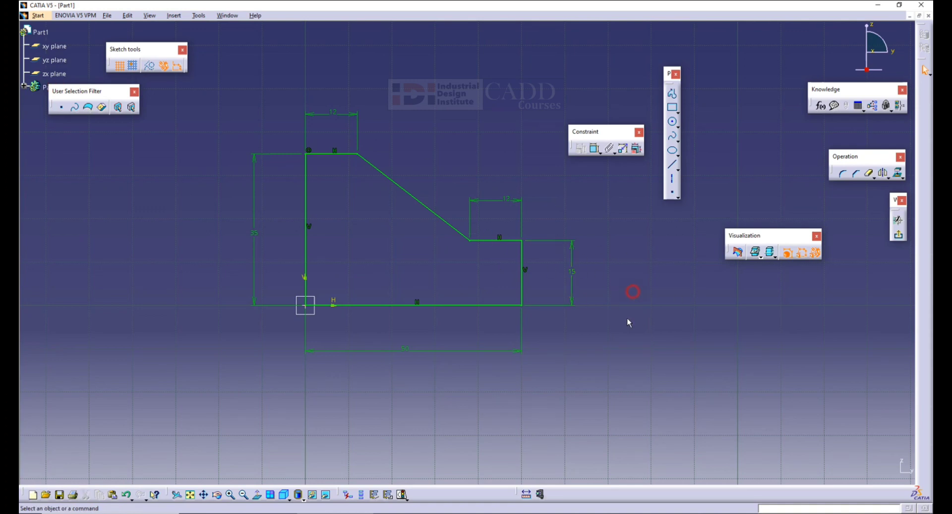
{"action": "left_click", "coordinate": [900, 237]}
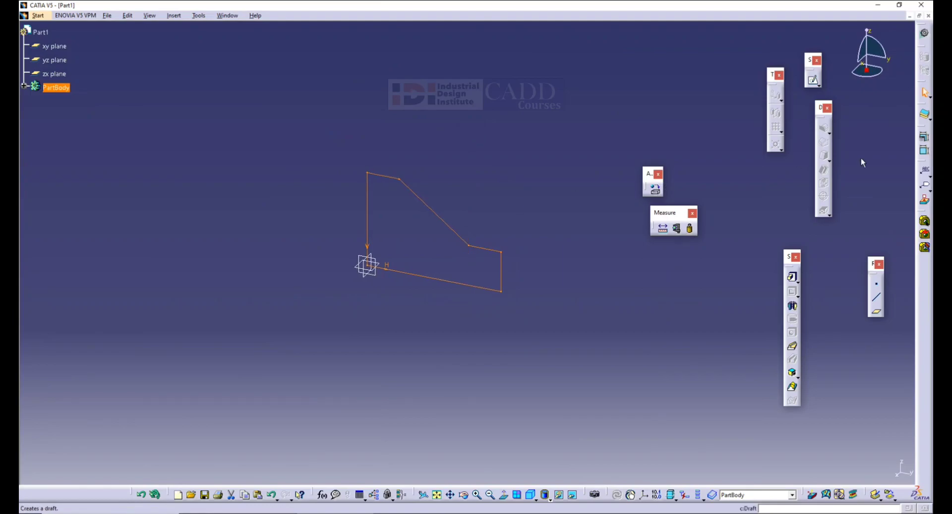
Check the block width in the PDF drawing and pad the profile 20 mm with mirrored extent
{"action": "left_click", "coordinate": [792, 276]}
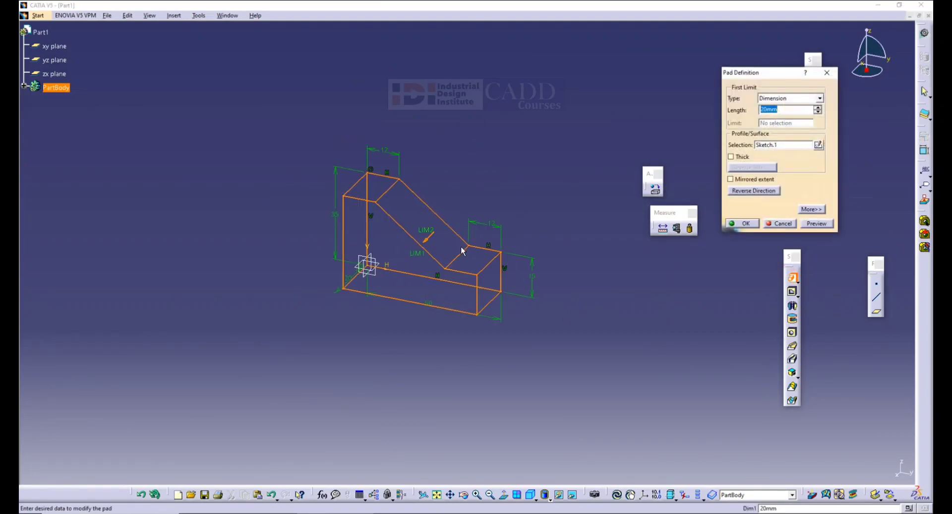
{"action": "key", "text": "alt+Tab"}
{"action": "key", "text": "alt+Tab"}
{"action": "left_click", "coordinate": [730, 179]}
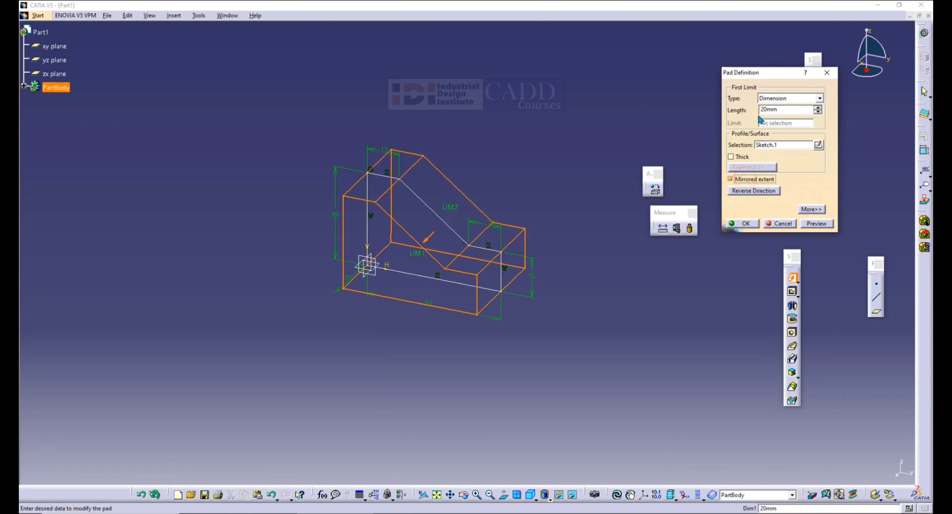
{"action": "left_click", "coordinate": [746, 224]}
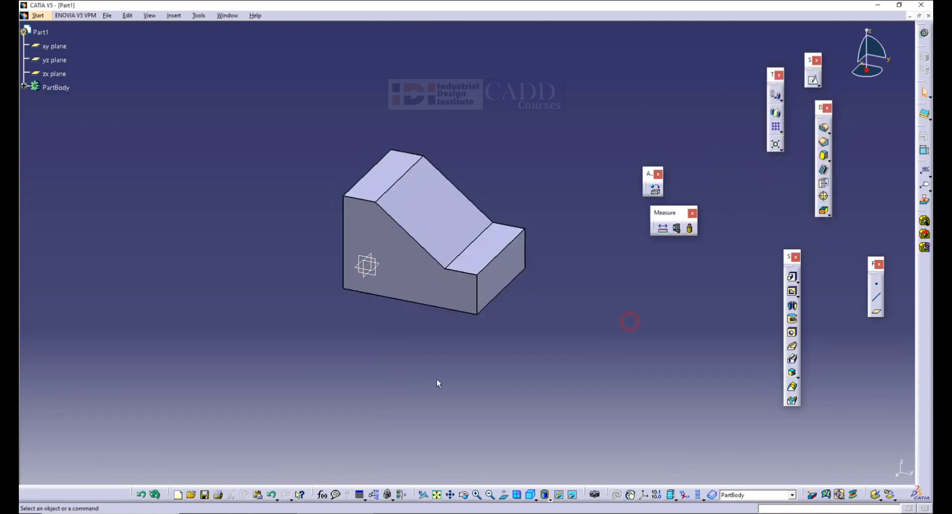
Review the side view in the PDF drawing and start a sketch on the vertical end face of the lower step
{"action": "key", "text": "alt+Tab"}
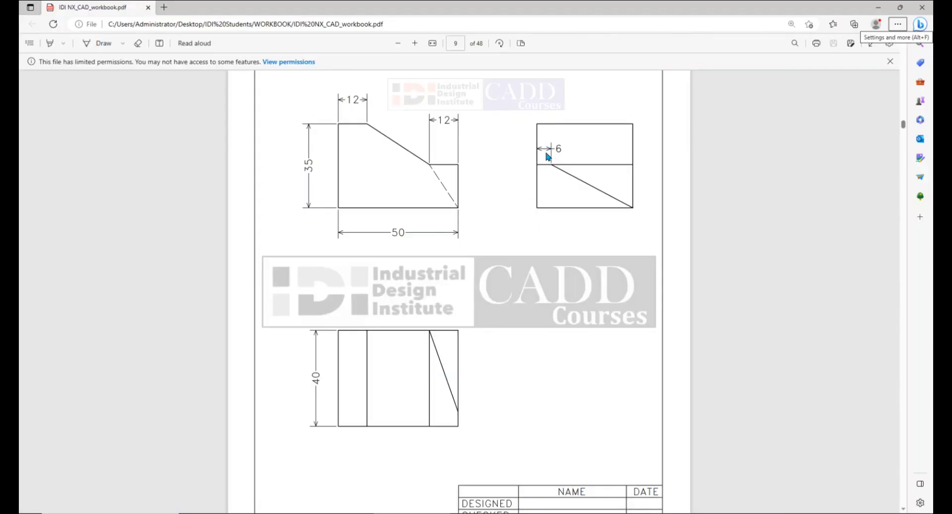
{"action": "key", "text": "alt+Tab"}
{"action": "middle_click_drag", "start_coordinate": [483, 299], "coordinate": [369, 250]}
{"action": "middle_click_drag", "start_coordinate": [589, 198], "coordinate": [538, 272]}
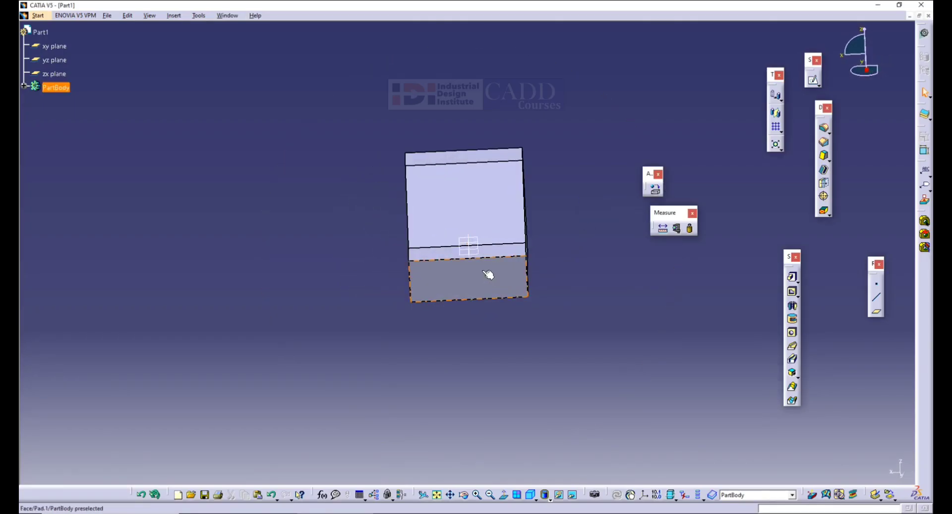
{"action": "left_click", "coordinate": [481, 270]}
{"action": "key", "text": "alt+Tab"}
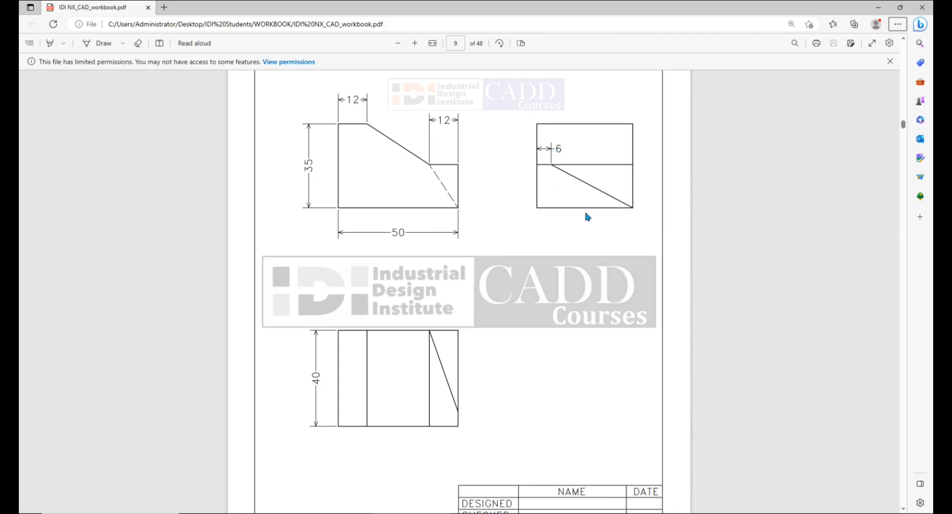
{"action": "key", "text": "alt+Tab"}
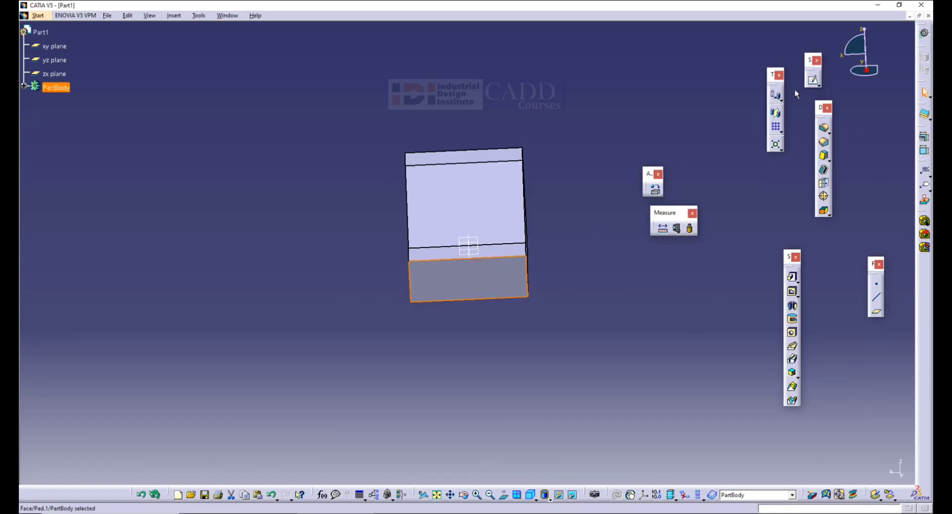
{"action": "left_click", "coordinate": [813, 79]}
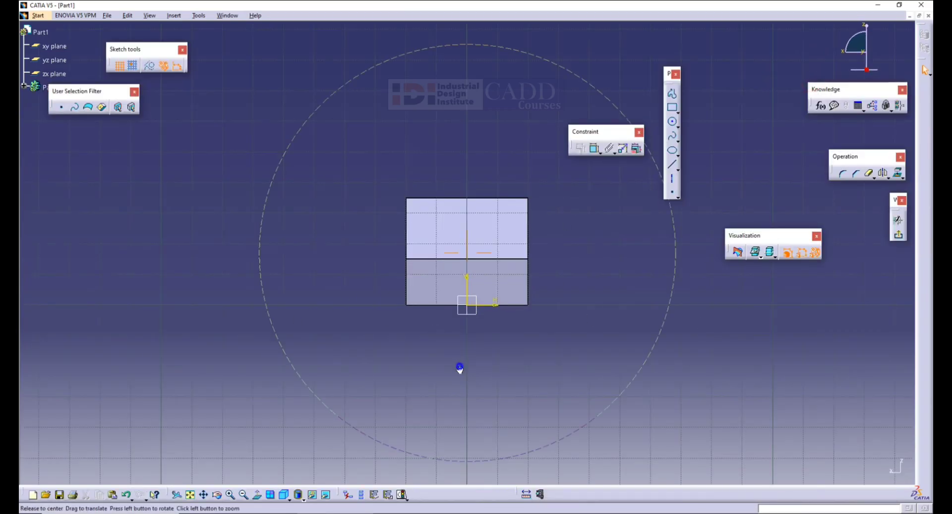
Draw a diagonal profile line from near one end of the face's upper edge to its opposite bottom corner
{"action": "mouse_move", "coordinate": [460, 368]}
{"action": "middle_mouse_down", "text": "ctrl"}
{"action": "mouse_move", "coordinate": [499, 331]}
{"action": "mouse_move", "coordinate": [500, 245]}
{"action": "middle_mouse_up", "text": "ctrl"}
{"action": "left_click", "coordinate": [672, 93]}
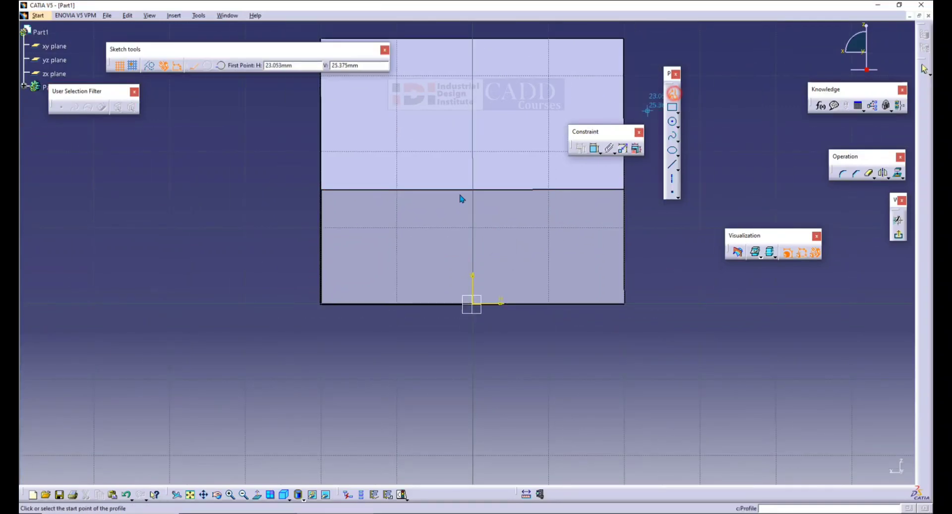
{"action": "left_click", "coordinate": [358, 190]}
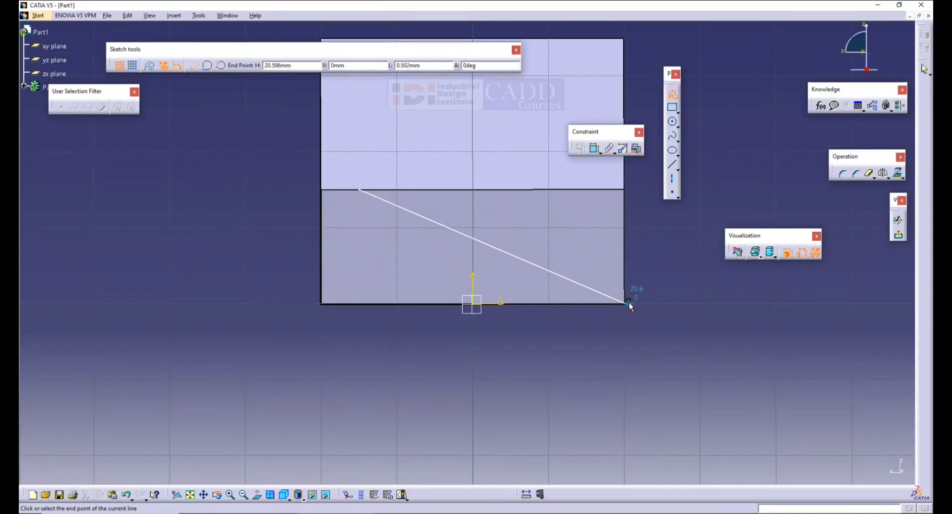
{"action": "double_click", "coordinate": [629, 301]}
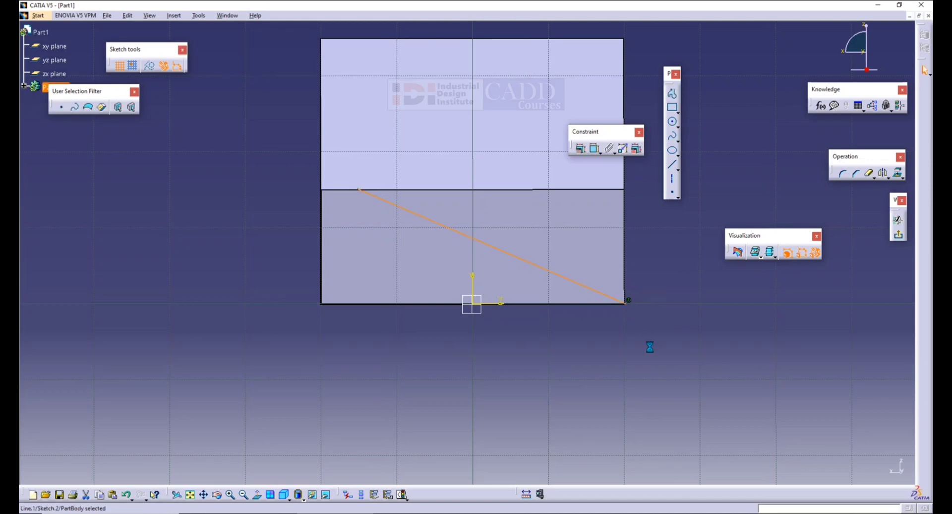
Constrain the diagonal line's upper endpoint to be coincident with the upper edge of the end face
{"action": "left_click_drag", "start_coordinate": [356, 191], "coordinate": [360, 211]}
{"action": "left_click", "coordinate": [356, 190], "text": "ctrl"}
{"action": "left_click", "coordinate": [585, 149]}
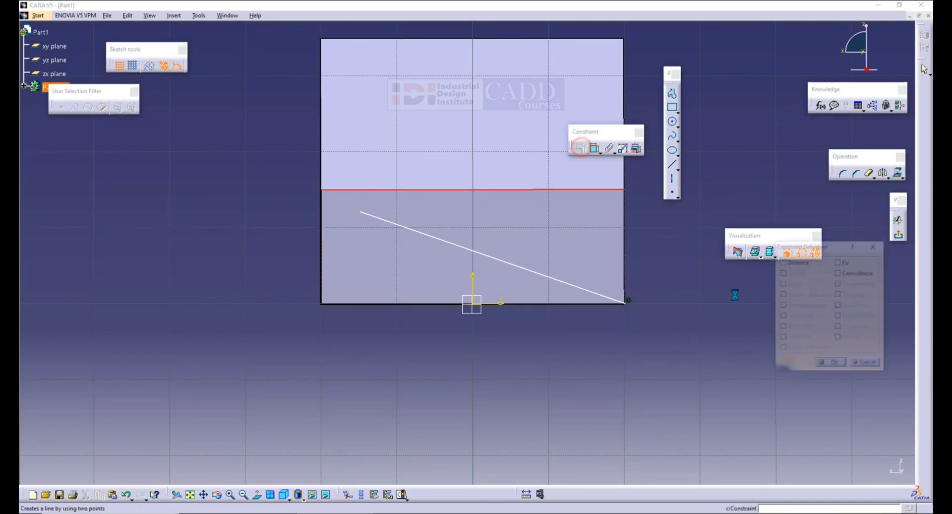
{"action": "left_click", "coordinate": [842, 276]}
{"action": "left_click", "coordinate": [831, 366]}
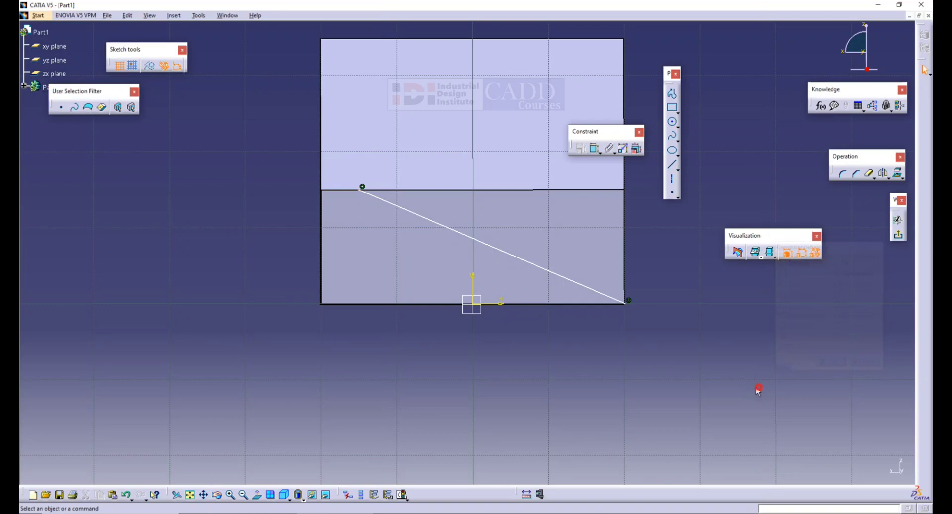
Dimension the diagonal line's upper endpoint to 6 mm from the nearer vertical edge of the block
{"action": "left_click", "coordinate": [362, 189]}
{"action": "left_click", "coordinate": [594, 147]}
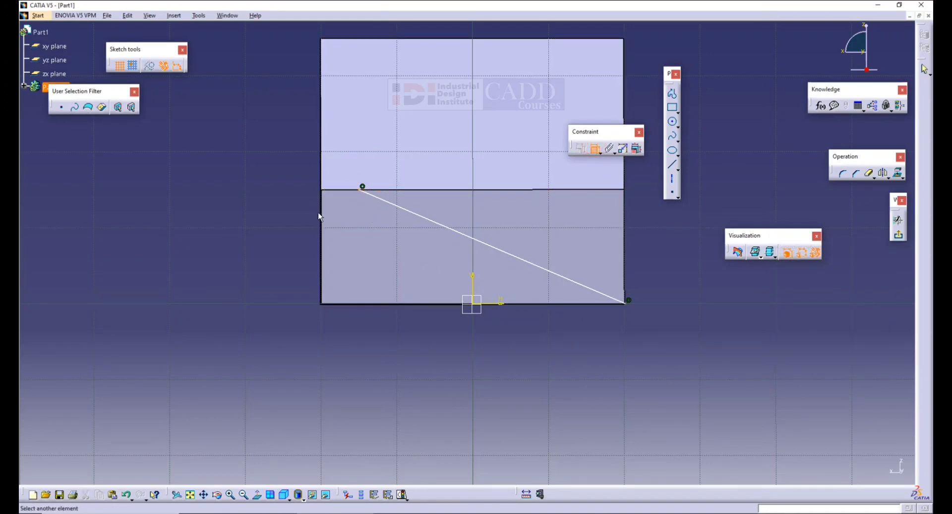
{"action": "left_click", "coordinate": [247, 179]}
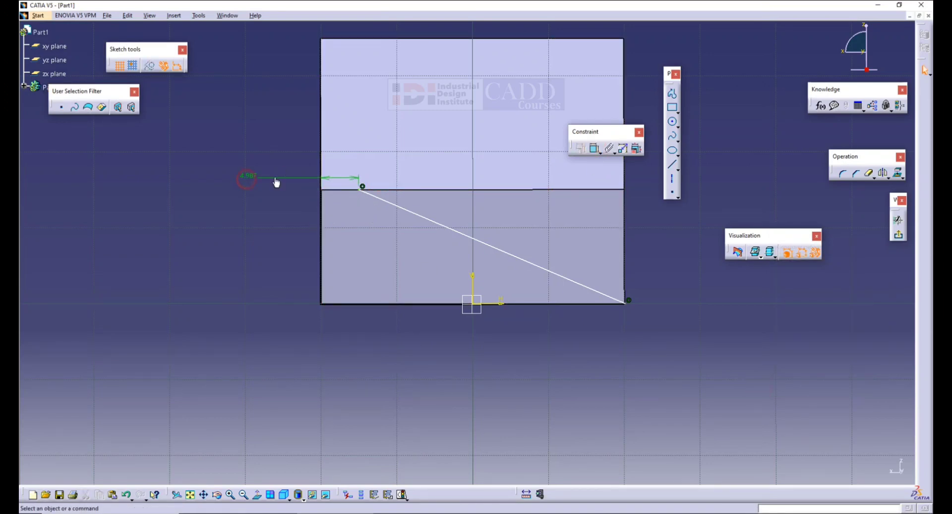
{"action": "double_click", "coordinate": [250, 176]}
{"action": "type", "text": "6"}
{"action": "key", "text": "Return"}
{"action": "left_click", "coordinate": [242, 308]}
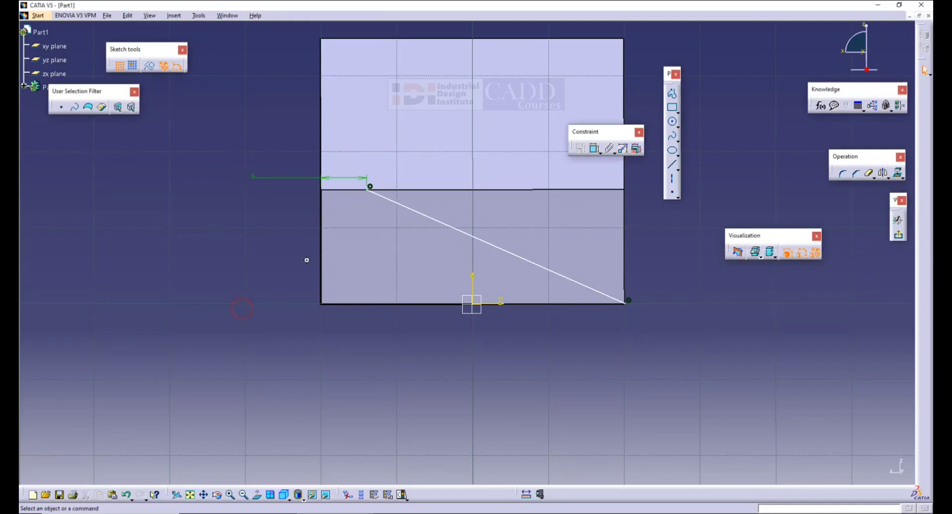
Delete the 6 mm dimension and dimension the line's upper endpoint again from the end face's nearer vertical edge
{"action": "middle_click_drag", "start_coordinate": [307, 259], "coordinate": [215, 214]}
{"action": "middle_click_drag", "start_coordinate": [160, 198], "coordinate": [428, 316]}
{"action": "mouse_move", "coordinate": [330, 207]}
{"action": "middle_mouse_down"}
{"action": "mouse_move", "coordinate": [341, 214]}
{"action": "mouse_move", "coordinate": [327, 206]}
{"action": "middle_mouse_up"}
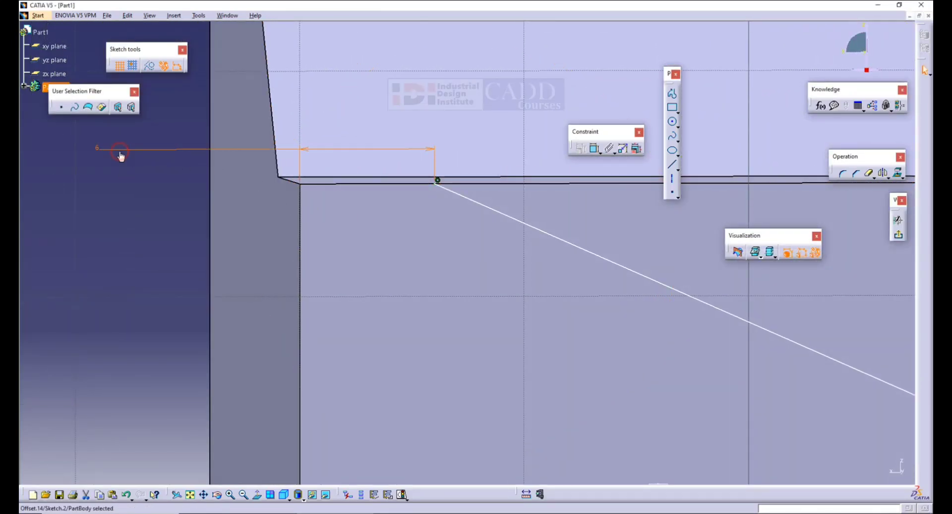
{"action": "left_click", "coordinate": [594, 148]}
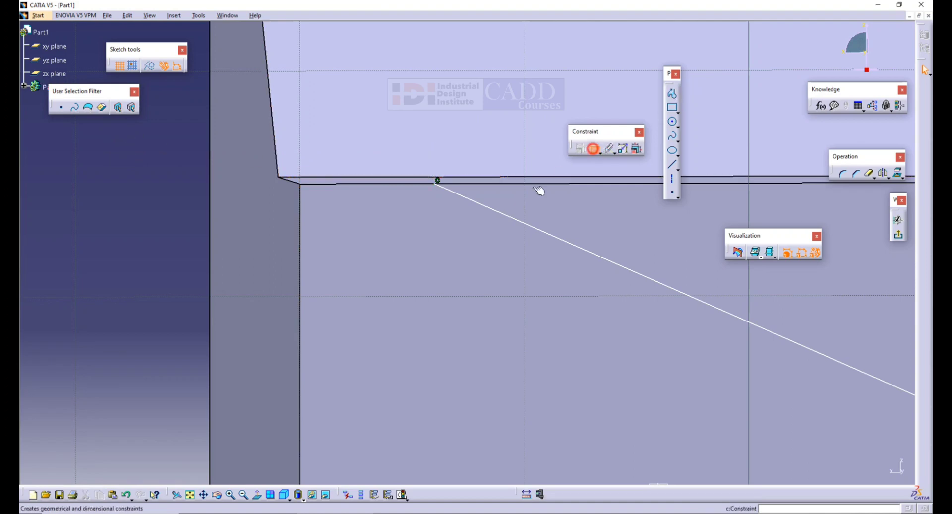
{"action": "left_click", "coordinate": [270, 220]}
{"action": "left_click", "coordinate": [172, 143]}
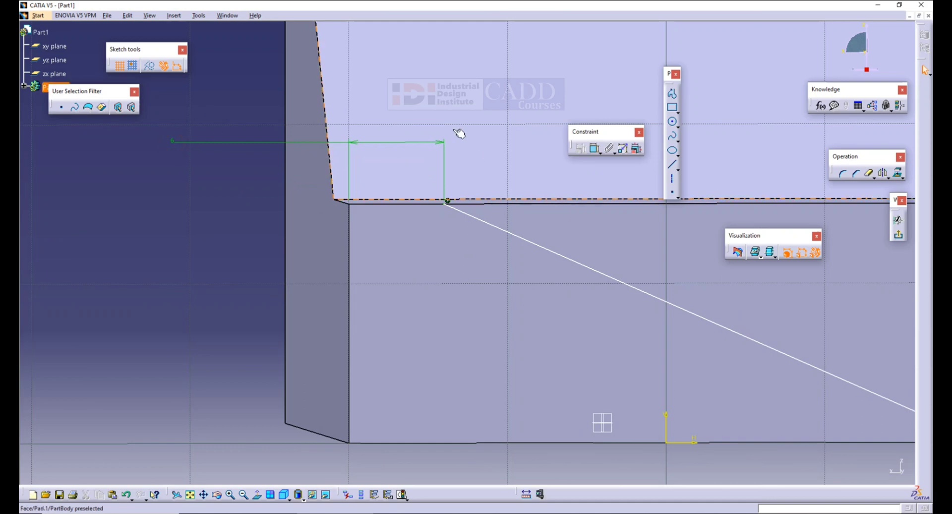
Inspect the diagonal line on the end face in 3D and exit the sketch
{"action": "mouse_move", "coordinate": [459, 133]}
{"action": "middle_mouse_down"}
{"action": "mouse_move", "coordinate": [486, 185]}
{"action": "mouse_move", "coordinate": [486, 218]}
{"action": "mouse_move", "coordinate": [644, 255]}
{"action": "mouse_move", "coordinate": [635, 244]}
{"action": "mouse_move", "coordinate": [680, 308]}
{"action": "mouse_move", "coordinate": [531, 388]}
{"action": "middle_mouse_up"}
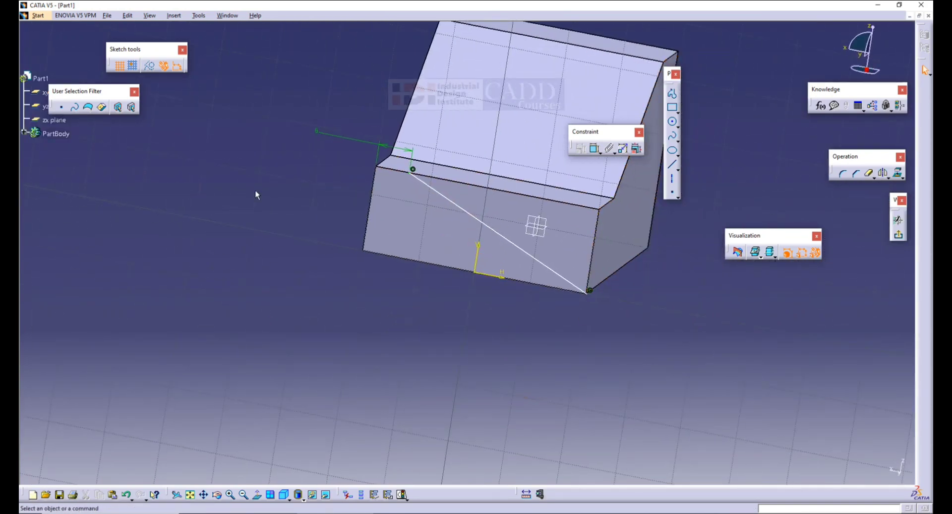
{"action": "mouse_move", "coordinate": [255, 193]}
{"action": "middle_mouse_down"}
{"action": "mouse_move", "coordinate": [361, 219]}
{"action": "mouse_move", "coordinate": [911, 213]}
{"action": "middle_mouse_up"}
{"action": "left_click", "coordinate": [924, 70]}
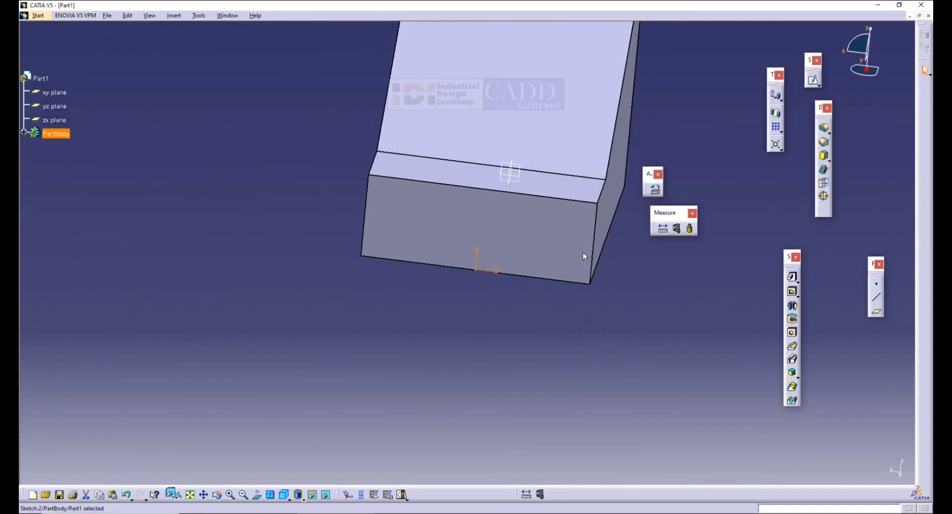
Float the Reference Elements toolbar and create a point-point line from the diagonal's upper endpoint to the opposite lower corner of the sloped face
{"action": "mouse_move", "coordinate": [582, 252]}
{"action": "middle_mouse_down"}
{"action": "mouse_move", "coordinate": [571, 308]}
{"action": "mouse_move", "coordinate": [527, 295]}
{"action": "mouse_move", "coordinate": [528, 335]}
{"action": "mouse_move", "coordinate": [564, 330]}
{"action": "middle_mouse_up"}
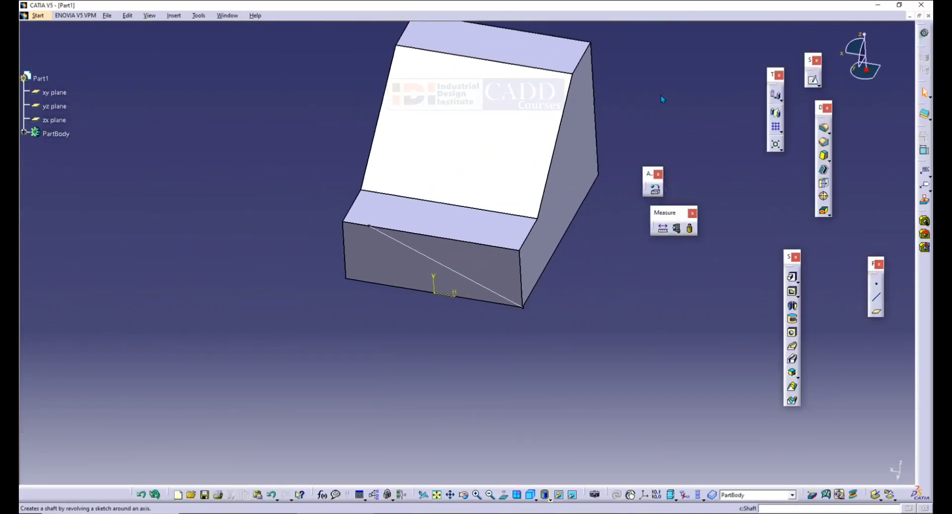
{"action": "left_click_drag", "start_coordinate": [662, 99], "coordinate": [678, 106]}
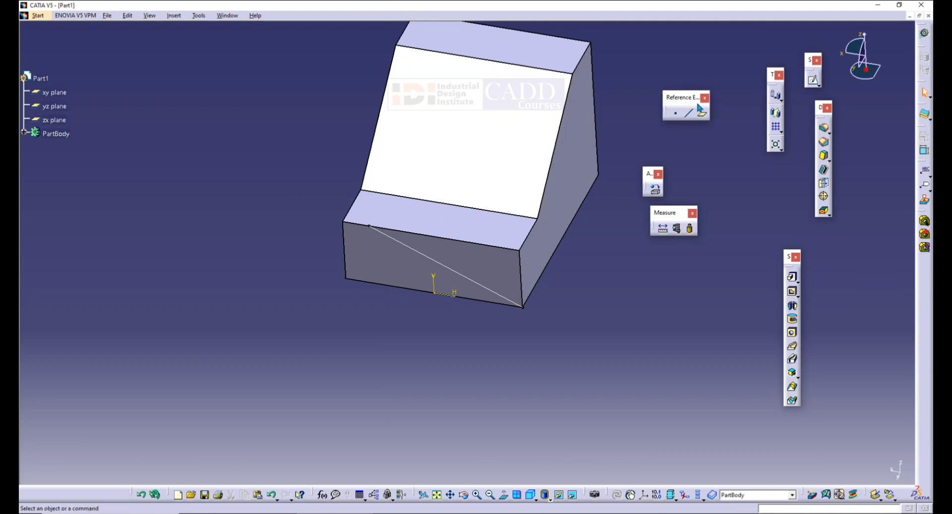
{"action": "left_click", "coordinate": [688, 114]}
{"action": "left_click", "coordinate": [370, 223]}
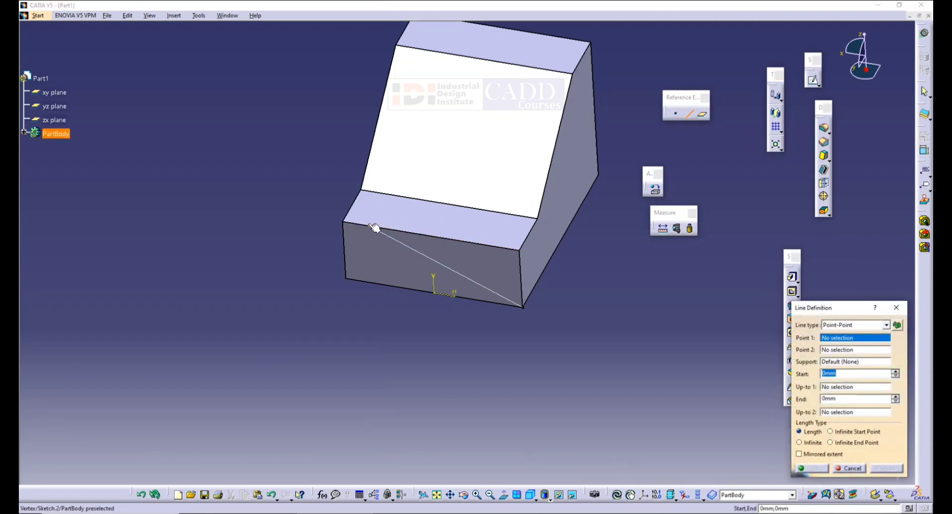
{"action": "left_click", "coordinate": [538, 218]}
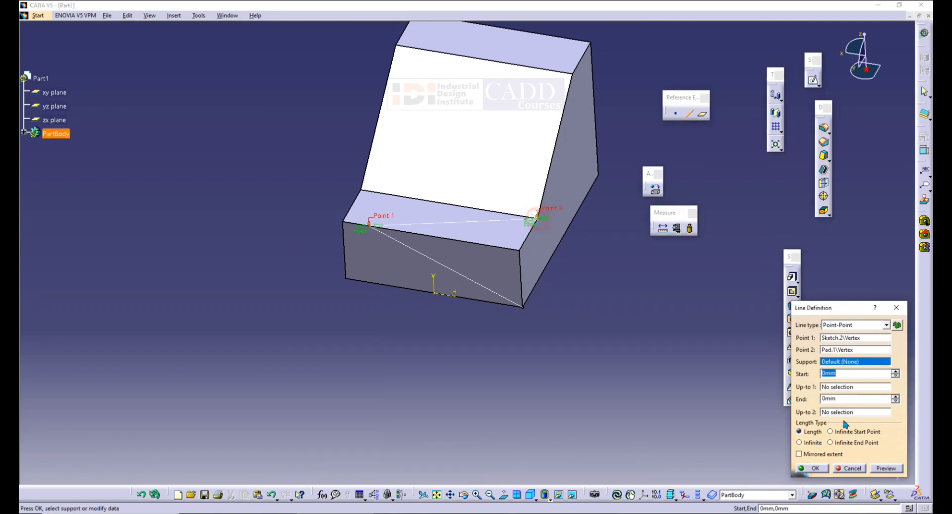
{"action": "left_click", "coordinate": [823, 467]}
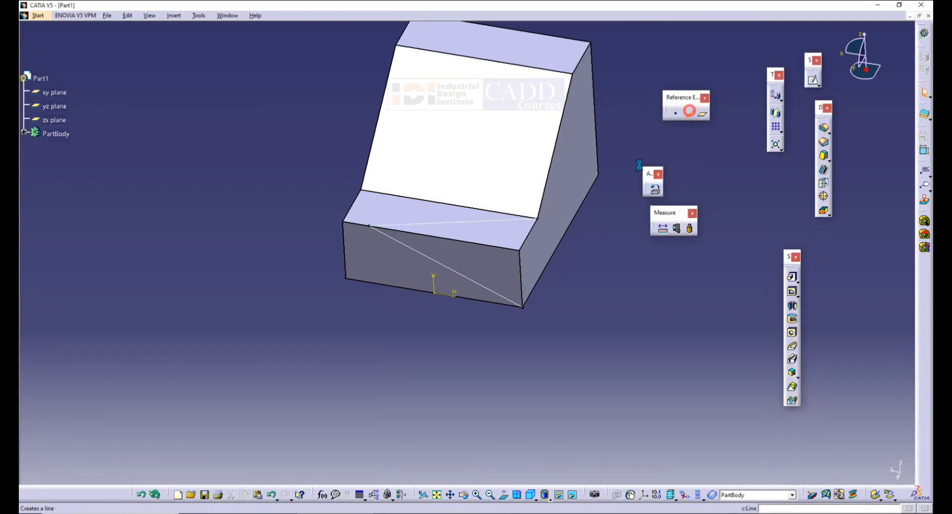
Create a second point-point line from the sloped face's lower corner to the diagonal's bottom endpoint
{"action": "left_click", "coordinate": [537, 217]}
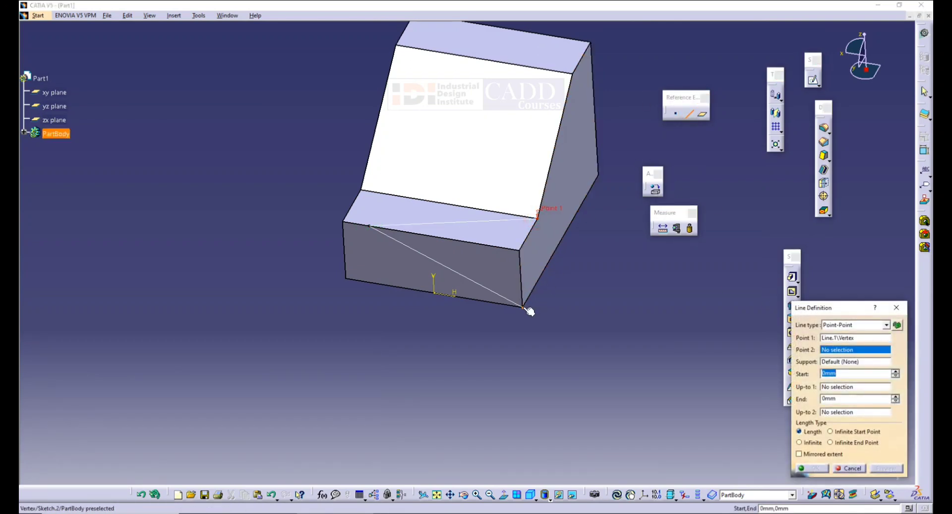
{"action": "left_click", "coordinate": [523, 307]}
{"action": "left_click", "coordinate": [814, 468]}
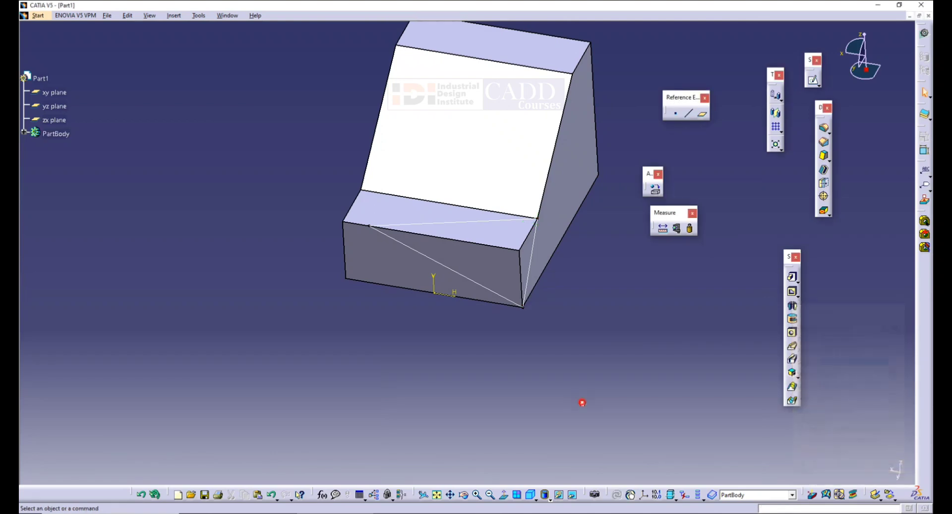
Compare the corner lines on the block's lower step with the page 9 drawing in the PDF workbook
{"action": "middle_click_drag", "start_coordinate": [565, 330], "coordinate": [527, 357]}
{"action": "middle_click_drag", "start_coordinate": [506, 303], "coordinate": [466, 288]}
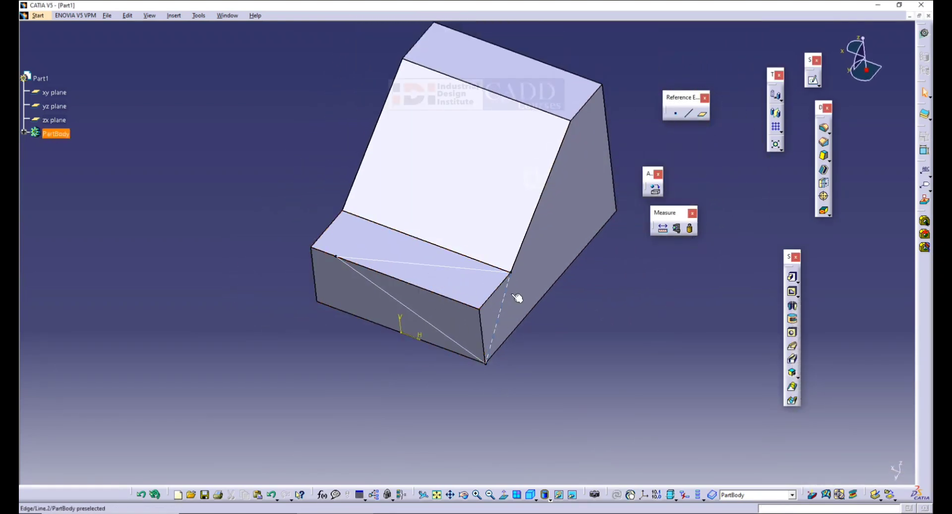
{"action": "key", "text": "alt+Tab"}
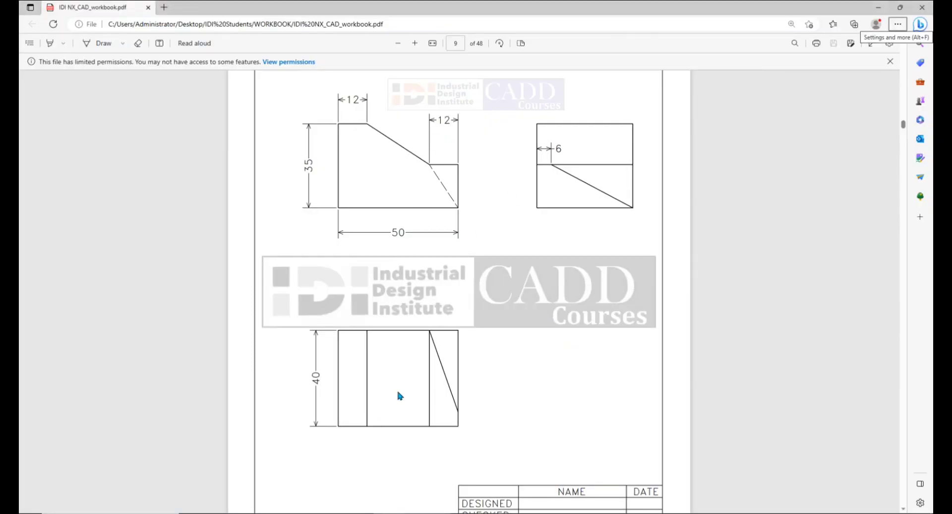
{"action": "key", "text": "alt+Tab"}
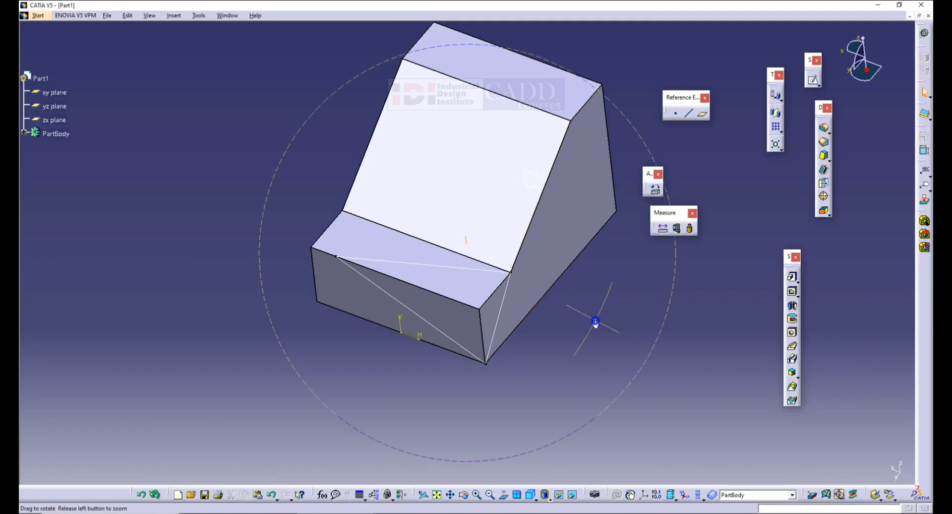
{"action": "mouse_move", "coordinate": [596, 322]}
{"action": "middle_mouse_down"}
{"action": "mouse_move", "coordinate": [570, 333]}
{"action": "mouse_move", "coordinate": [608, 380]}
{"action": "mouse_move", "coordinate": [555, 349]}
{"action": "mouse_move", "coordinate": [544, 322]}
{"action": "mouse_move", "coordinate": [594, 325]}
{"action": "mouse_move", "coordinate": [592, 334]}
{"action": "middle_mouse_up"}
{"action": "left_click", "coordinate": [788, 293]}
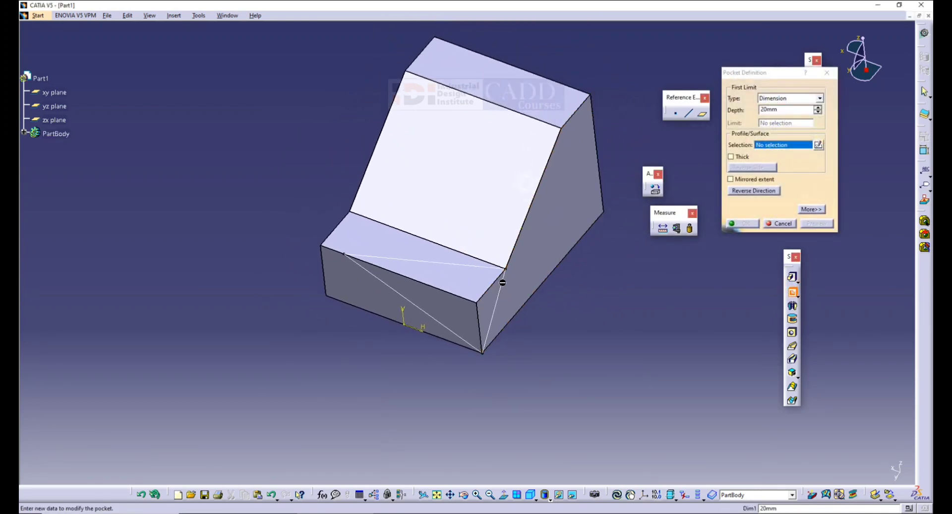
{"action": "left_click", "coordinate": [414, 306]}
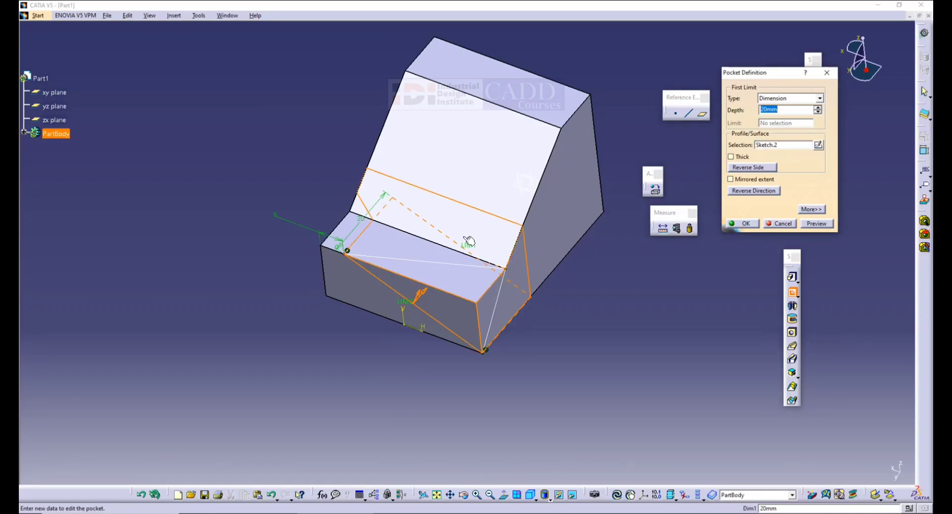
{"action": "mouse_move", "coordinate": [469, 241]}
{"action": "middle_mouse_down"}
{"action": "mouse_move", "coordinate": [418, 317]}
{"action": "mouse_move", "coordinate": [476, 234]}
{"action": "middle_mouse_up"}
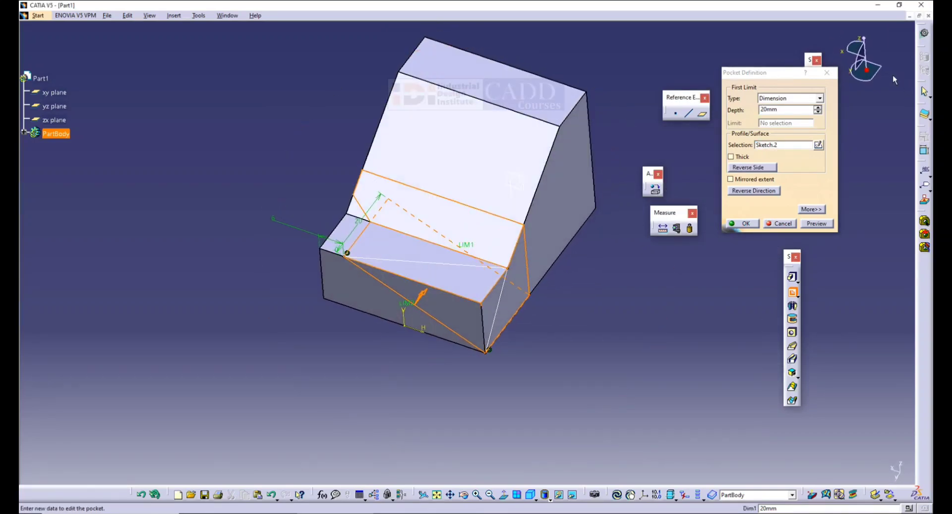
{"action": "left_click", "coordinate": [831, 76]}
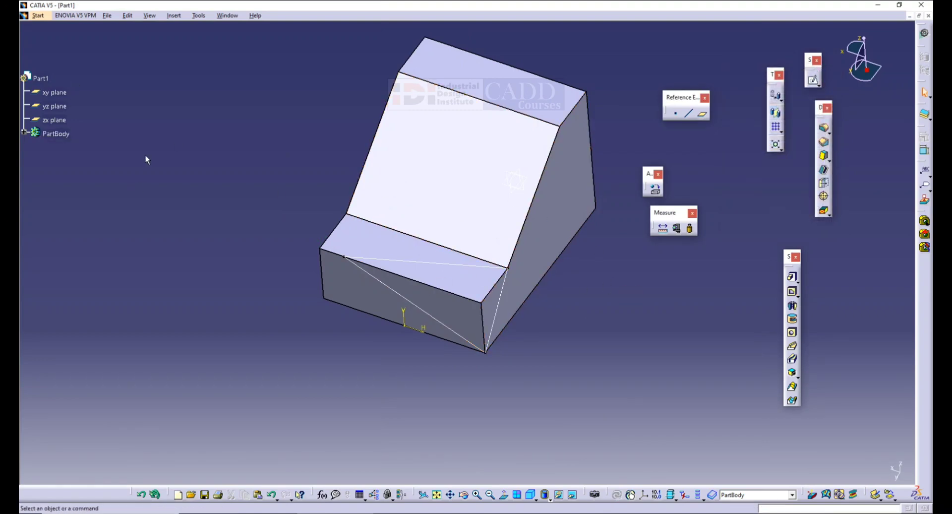
Switch to the Wireframe and Surface Design workbench and join the two reference lines with the end face's diagonal sketch
{"action": "left_click", "coordinate": [39, 16]}
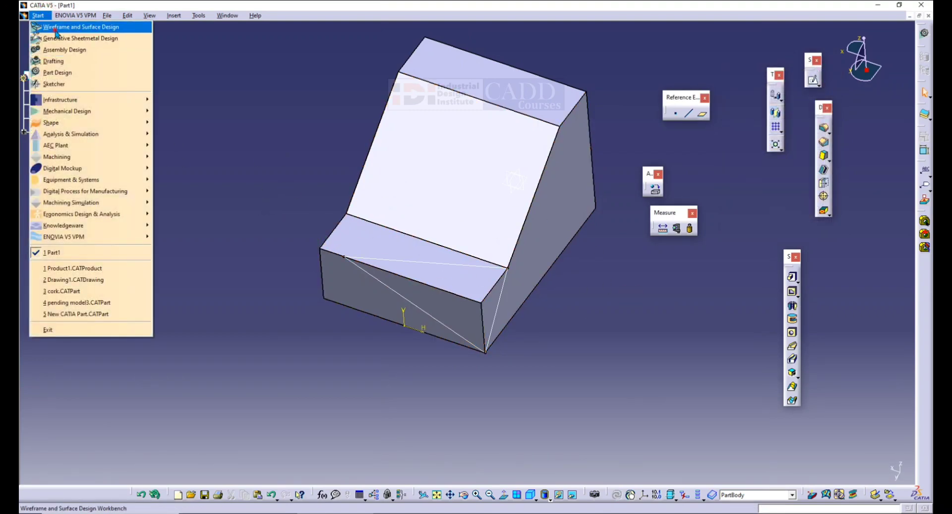
{"action": "left_click", "coordinate": [74, 28]}
{"action": "left_click", "coordinate": [174, 15]}
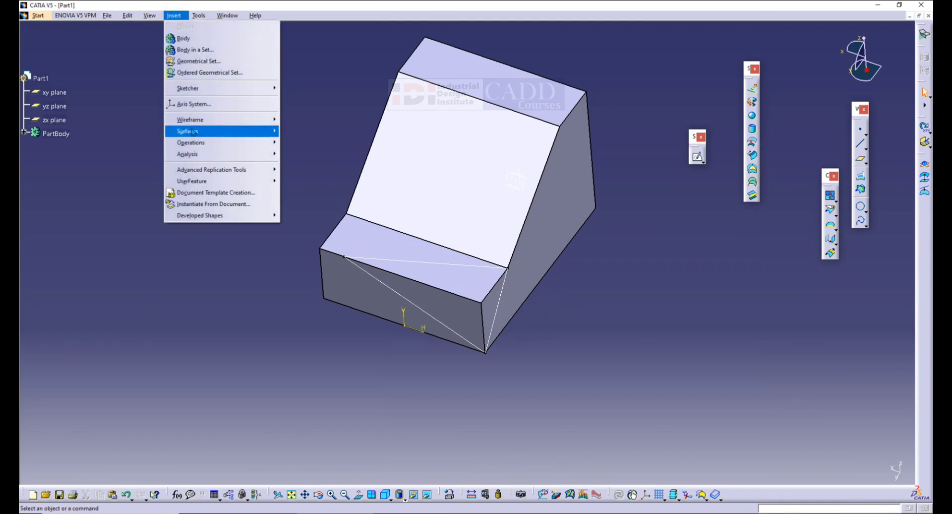
{"action": "mouse_move", "coordinate": [197, 143]}
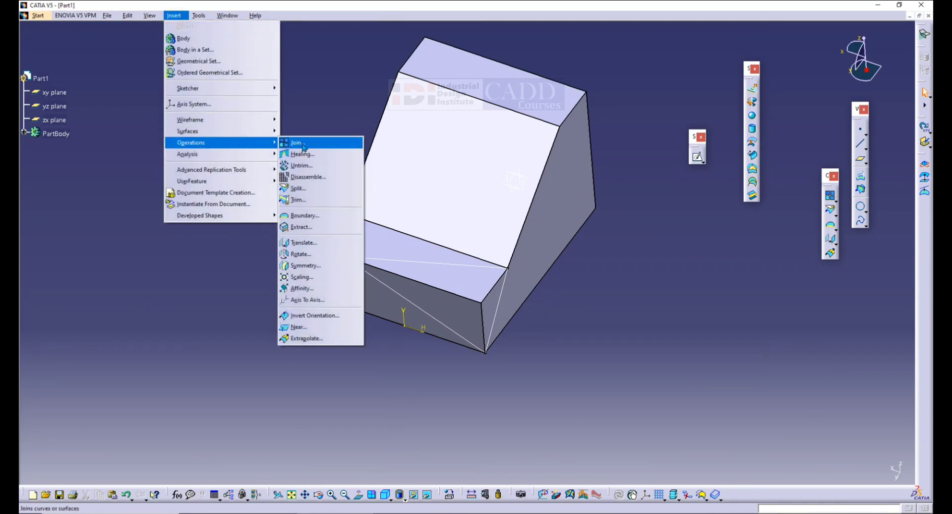
{"action": "left_click", "coordinate": [302, 144]}
{"action": "left_click", "coordinate": [404, 264]}
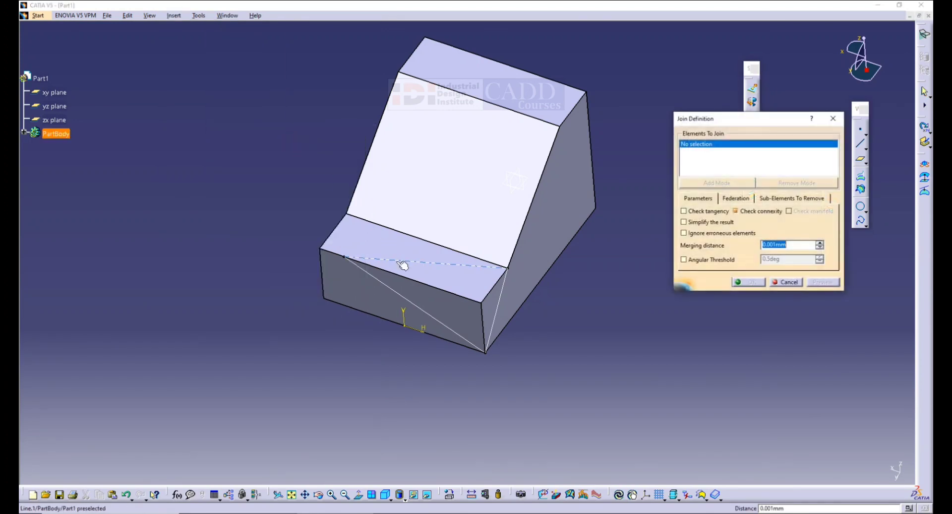
{"action": "left_click", "coordinate": [387, 286]}
{"action": "left_click", "coordinate": [499, 305]}
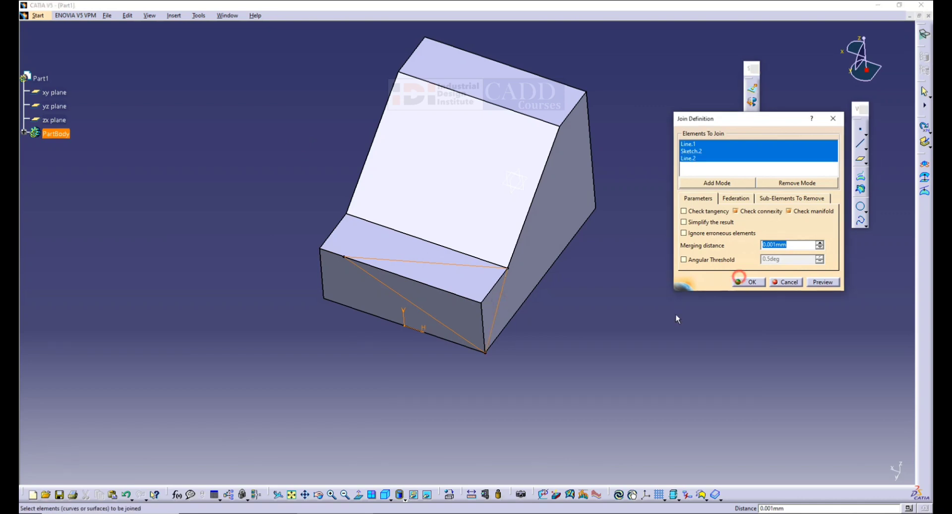
{"action": "left_click", "coordinate": [748, 281]}
Select the joined curve in the expanded PartBody and return to the Part Design workbench
{"action": "middle_click_drag", "start_coordinate": [534, 329], "coordinate": [475, 269]}
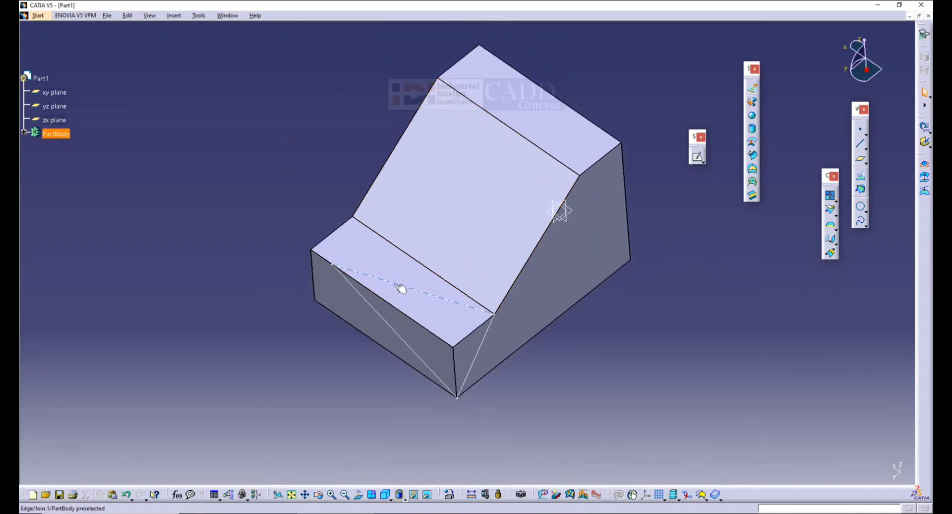
{"action": "left_click", "coordinate": [24, 132]}
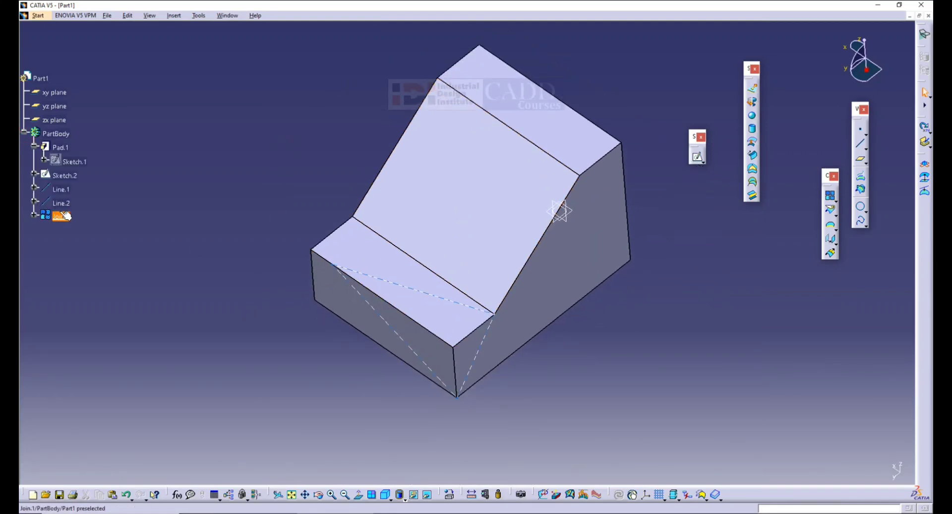
{"action": "left_click", "coordinate": [39, 20]}
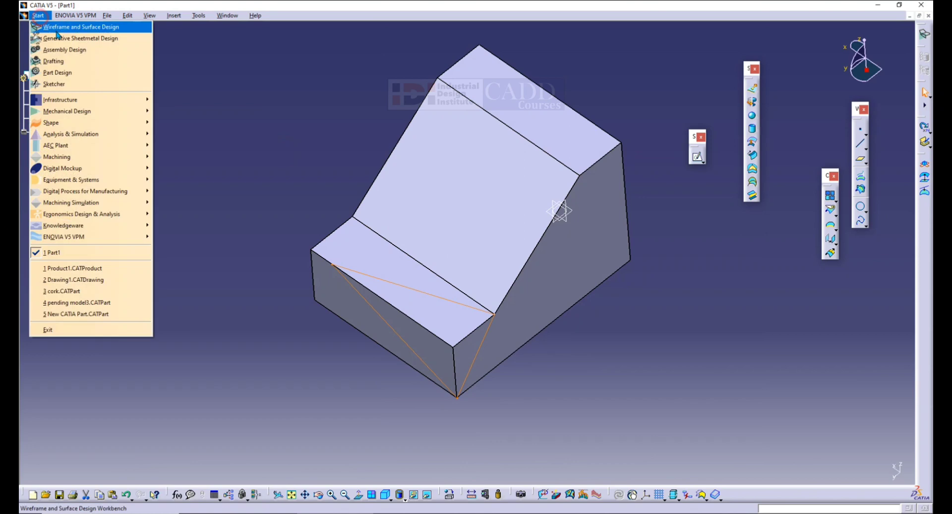
{"action": "left_click", "coordinate": [55, 71]}
{"action": "left_click", "coordinate": [171, 18]}
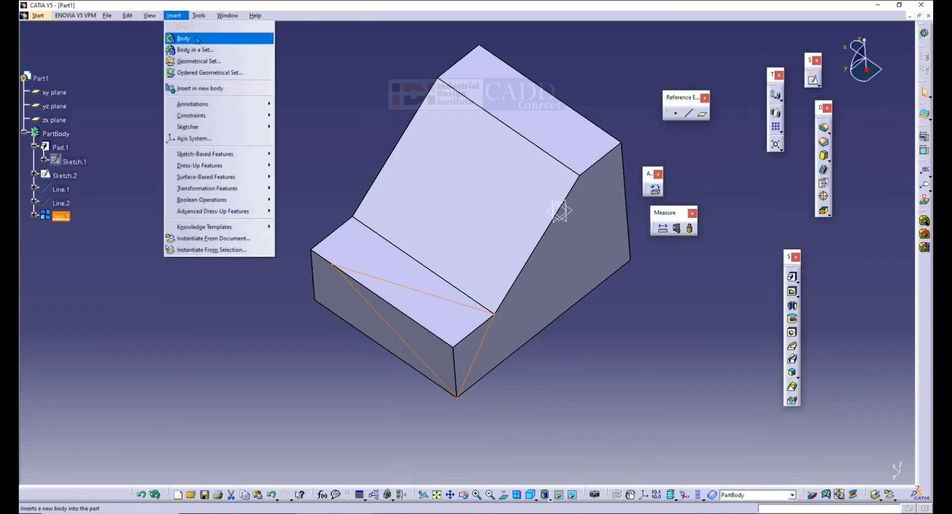
{"action": "left_click", "coordinate": [293, 98]}
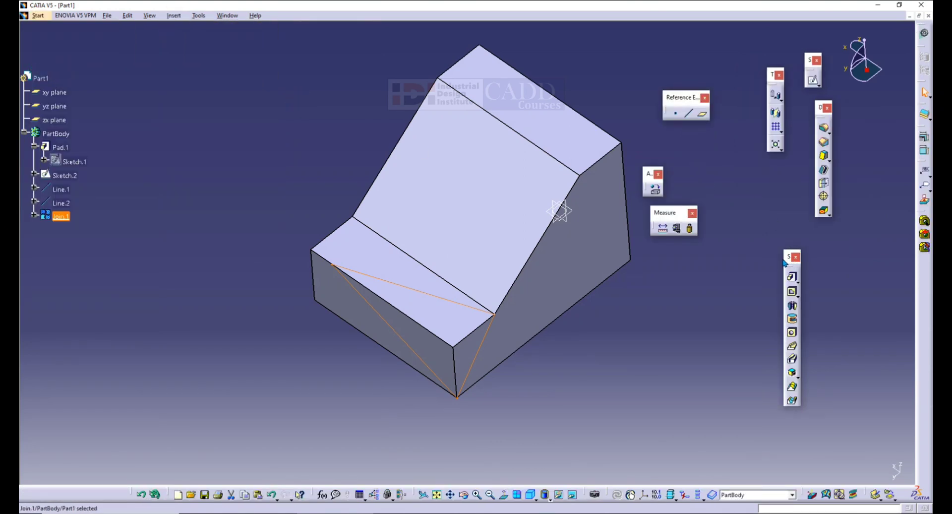
Cut the slanted corner off the lower step with a 20 mm deep pocket using the joined curve as profile
{"action": "left_click_drag", "start_coordinate": [641, 60], "coordinate": [640, 48]}
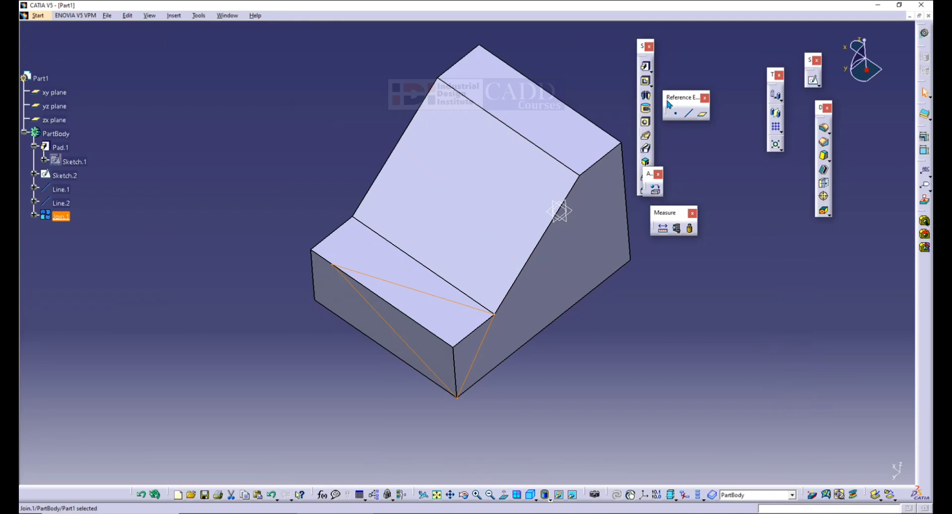
{"action": "left_click", "coordinate": [644, 83]}
{"action": "middle_click_drag", "start_coordinate": [514, 285], "coordinate": [644, 254]}
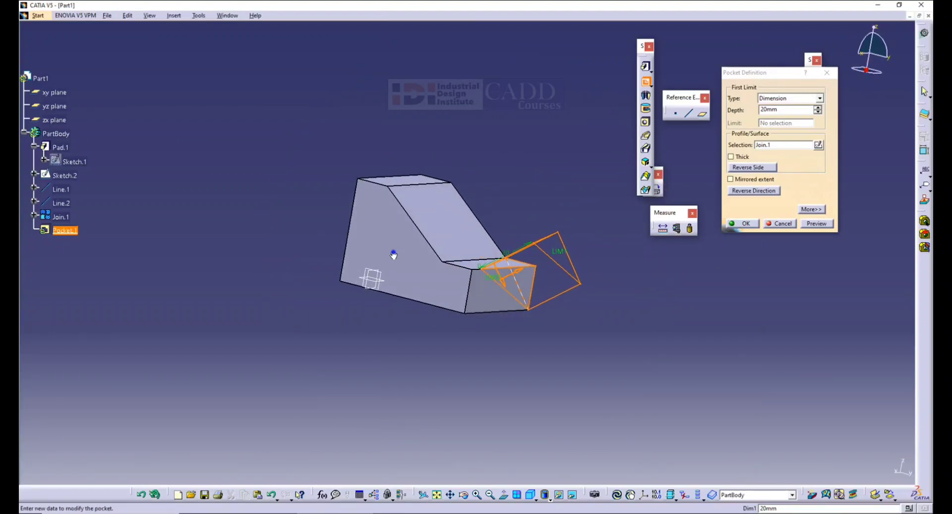
{"action": "middle_click_drag", "start_coordinate": [393, 254], "coordinate": [432, 317]}
{"action": "left_click", "coordinate": [750, 224]}
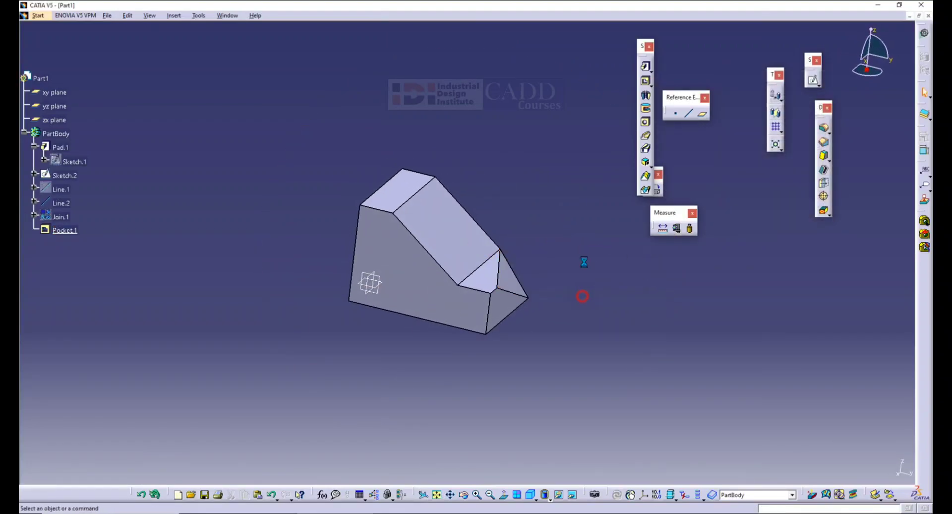
Inspect the cut block from several sides and in isometric view, and compare it with the workbook drawing
{"action": "middle_click_drag", "start_coordinate": [578, 277], "coordinate": [505, 307]}
{"action": "left_click", "coordinate": [530, 494]}
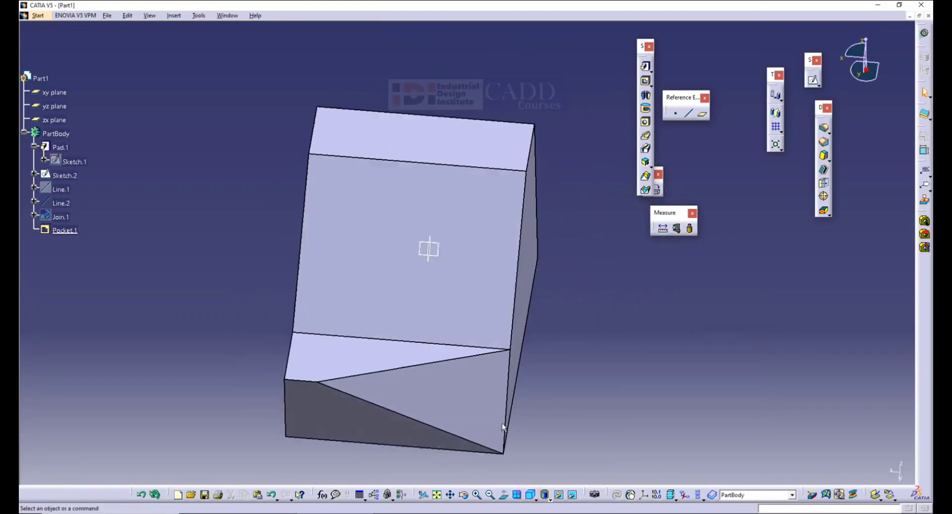
{"action": "middle_click_drag", "start_coordinate": [410, 413], "coordinate": [304, 386]}
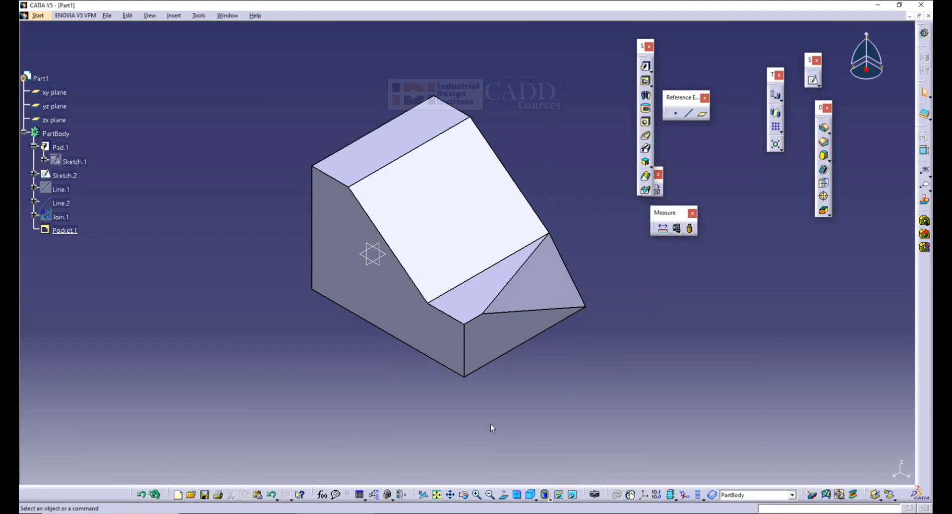
{"action": "key", "text": "alt+Tab"}
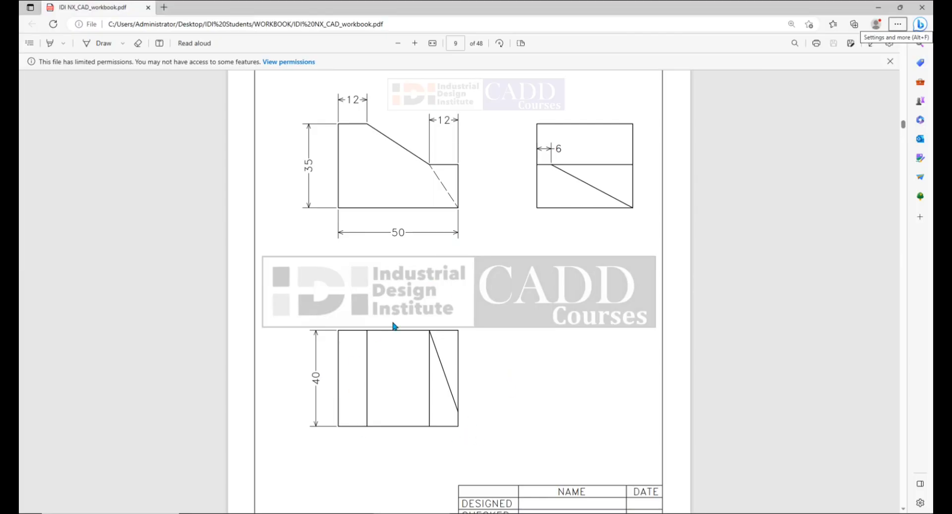
{"action": "key", "text": "alt+Tab"}
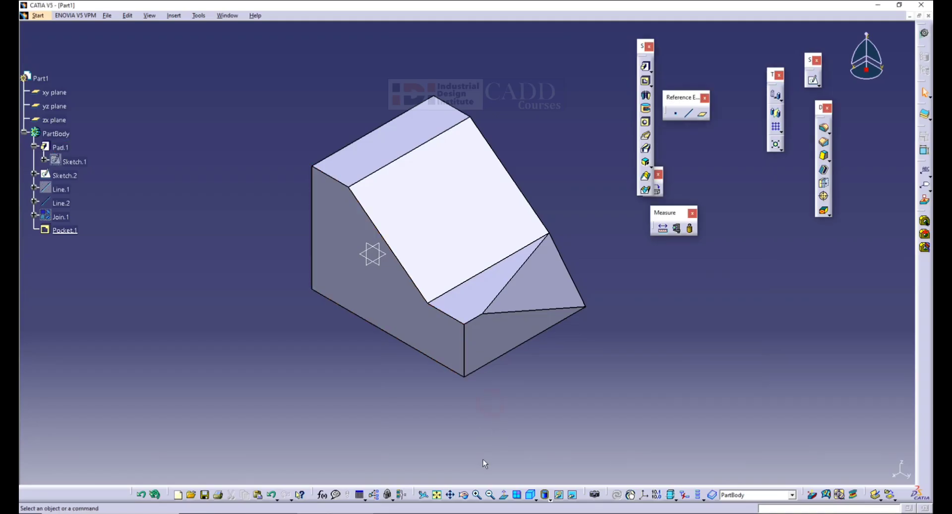
Switch to NX and create a sketch on the XZ plane of the datum coordinate system
{"action": "mouse_move", "coordinate": [306, 504]}
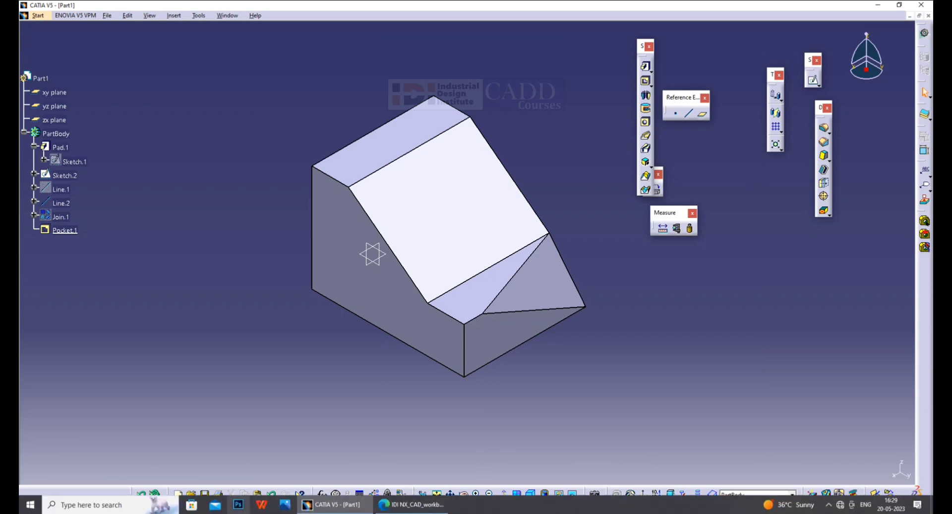
{"action": "left_click", "coordinate": [112, 508]}
{"action": "key", "text": "alt+Tab"}
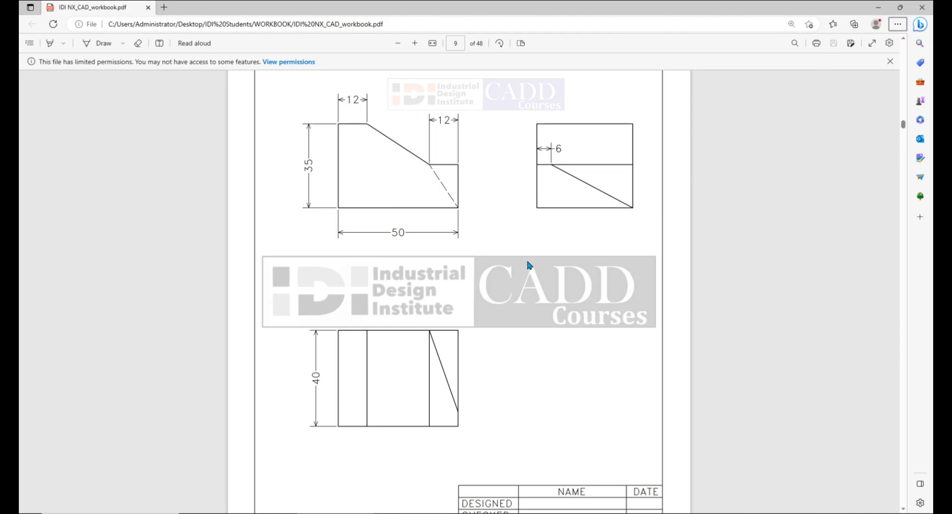
{"action": "key", "text": "alt+Tab"}
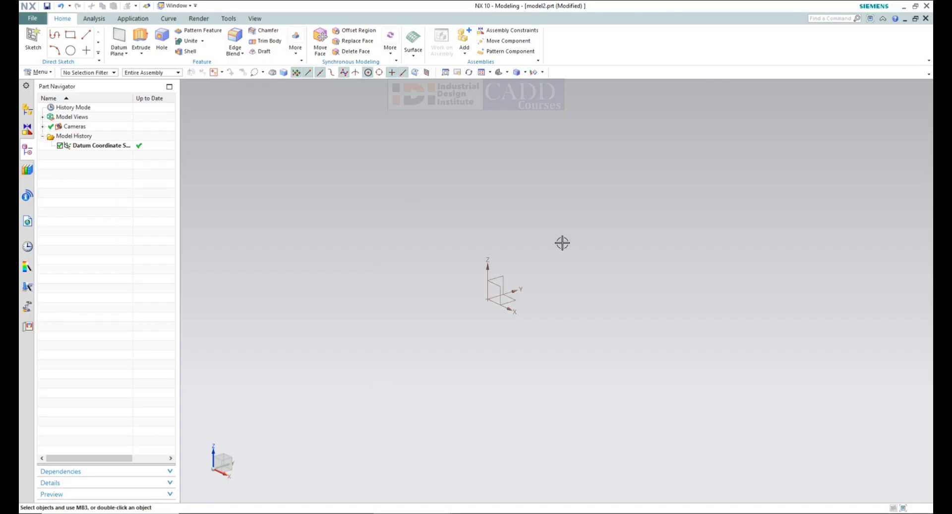
{"action": "left_click", "coordinate": [33, 43]}
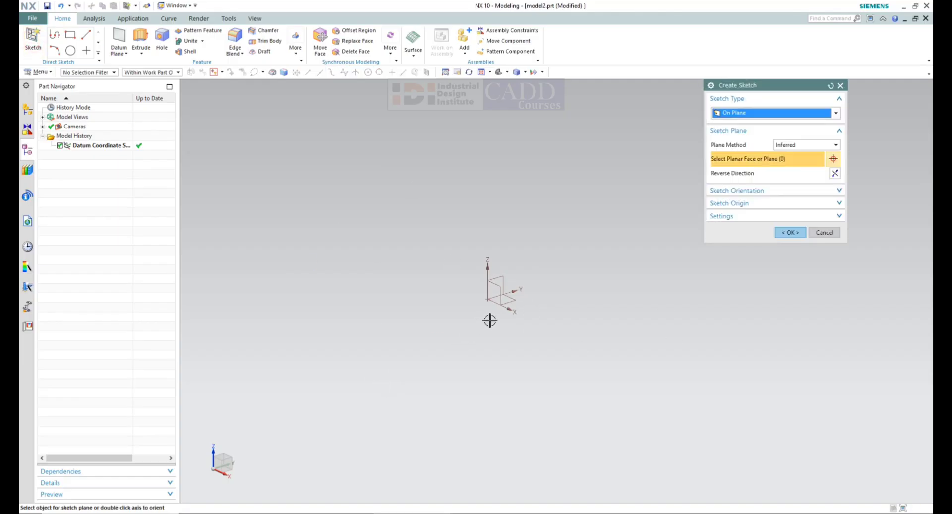
{"action": "left_click", "coordinate": [498, 287]}
{"action": "left_click", "coordinate": [789, 231]}
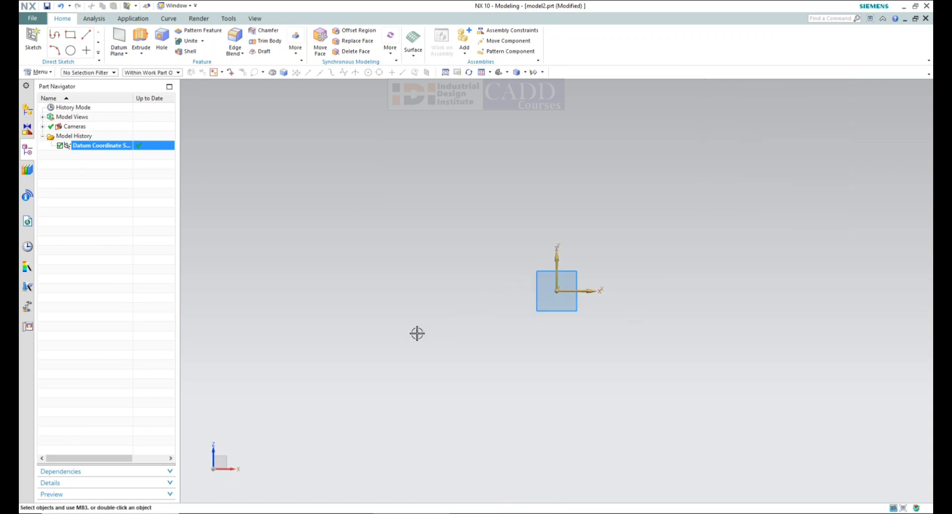
{"action": "middle_click_drag", "start_coordinate": [578, 289], "coordinate": [434, 298], "text": "shift"}
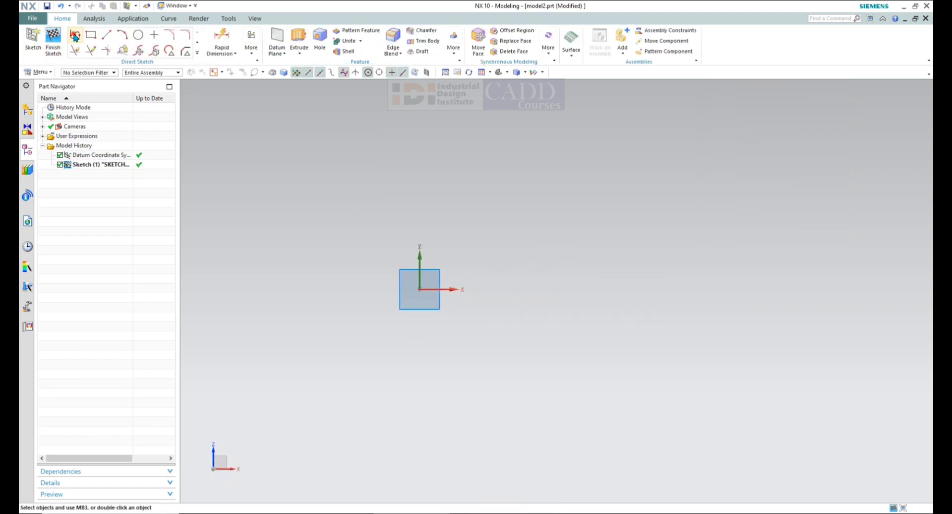
Draw the closed six-line front profile from the origin, with base about 48, end edge about 12, step about 13 and slope about 24
{"action": "left_click", "coordinate": [75, 36]}
{"action": "left_click", "coordinate": [419, 289]}
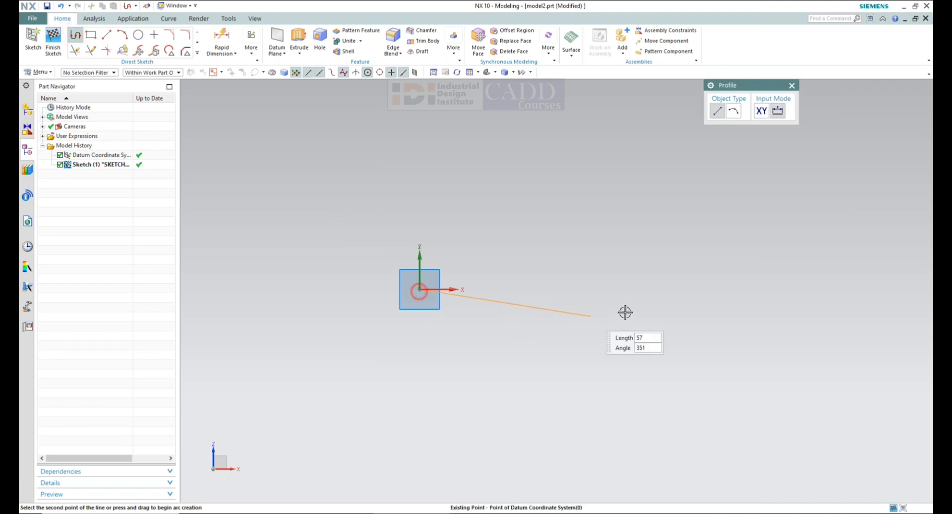
{"action": "left_click", "coordinate": [565, 289]}
{"action": "left_click", "coordinate": [565, 252]}
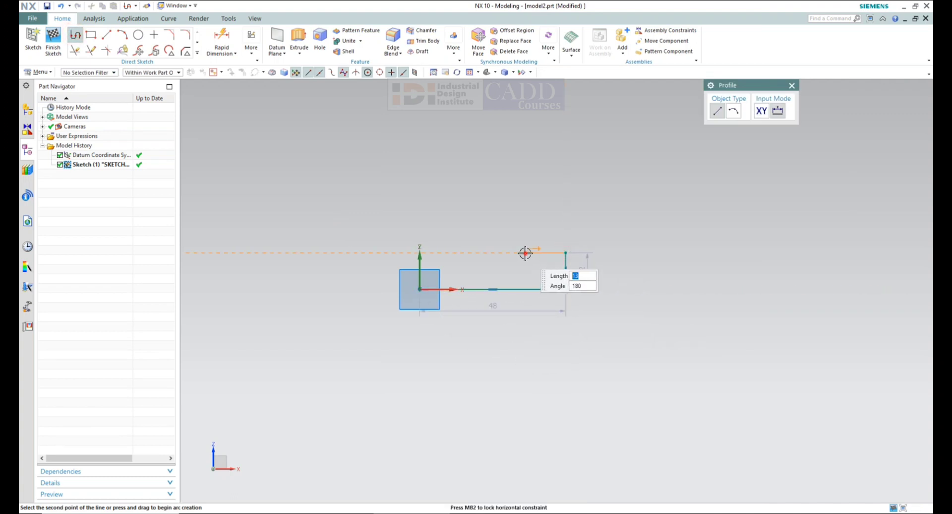
{"action": "left_click", "coordinate": [526, 253]}
{"action": "left_click", "coordinate": [484, 194]}
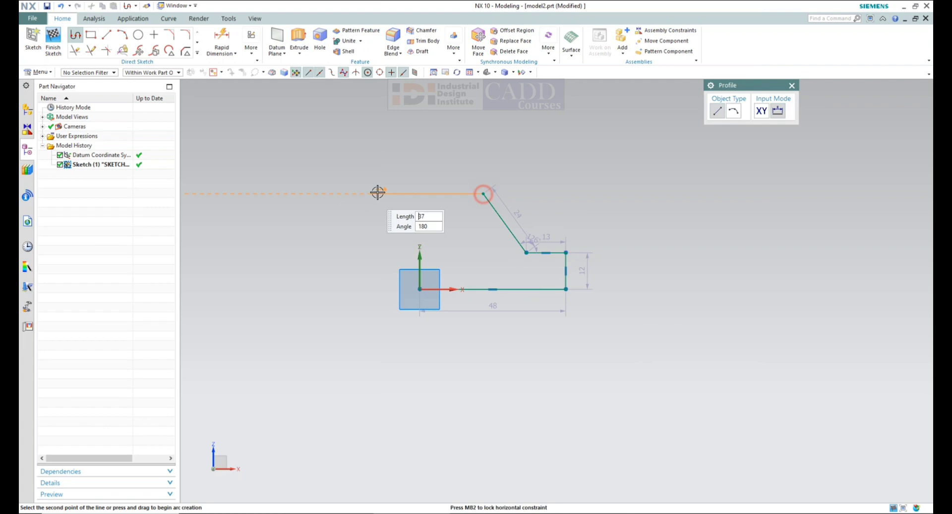
{"action": "left_click", "coordinate": [419, 193]}
{"action": "left_click", "coordinate": [419, 290]}
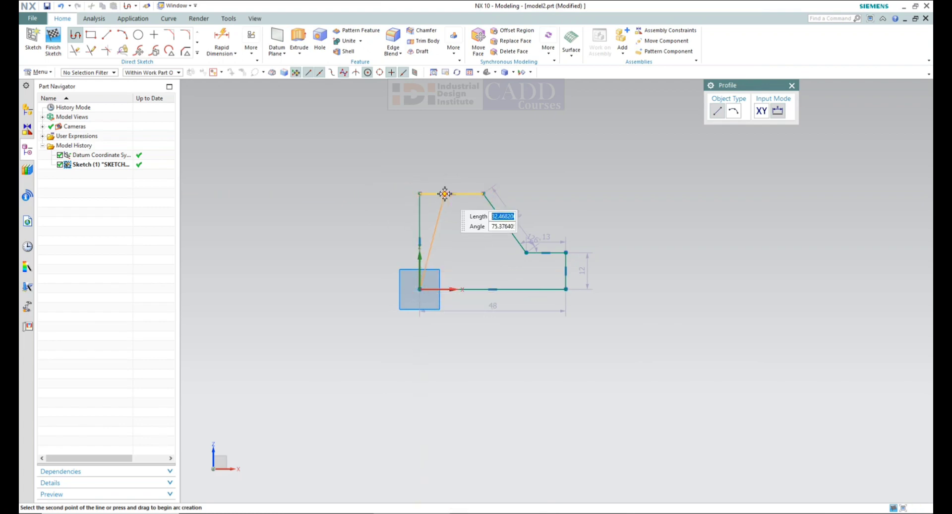
{"action": "key", "text": "Escape"}
Dimension the profile's base to 50 mm and the short vertical end edge to 15 mm
{"action": "left_click", "coordinate": [221, 40]}
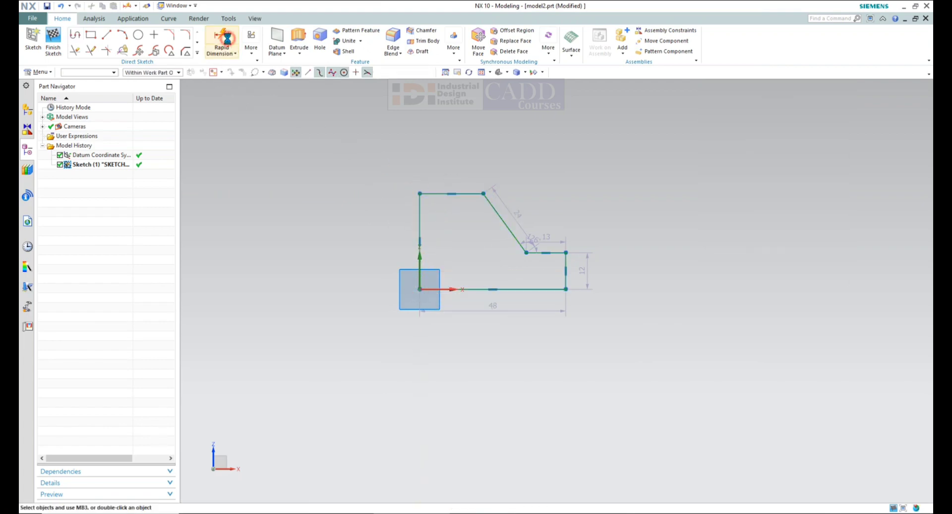
{"action": "left_click", "coordinate": [491, 289]}
{"action": "left_click", "coordinate": [507, 344]}
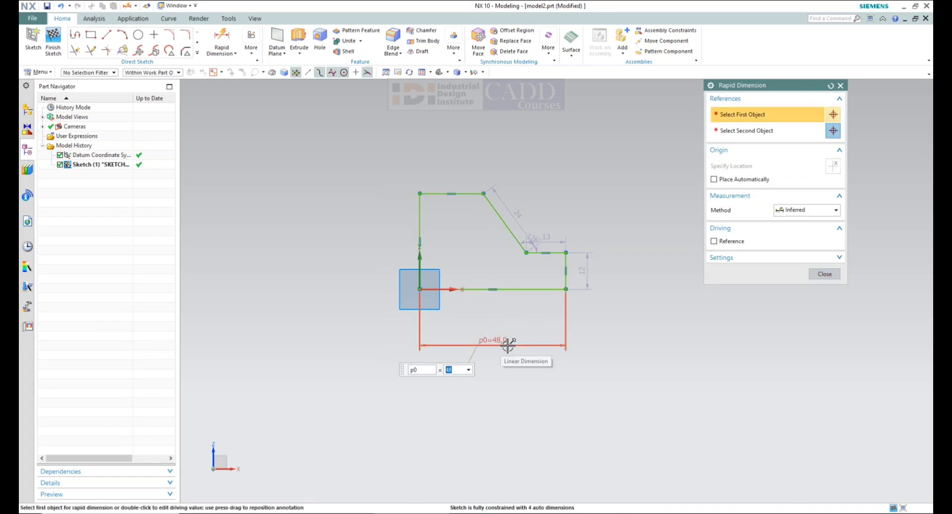
{"action": "type", "text": "50"}
{"action": "key", "text": "Return"}
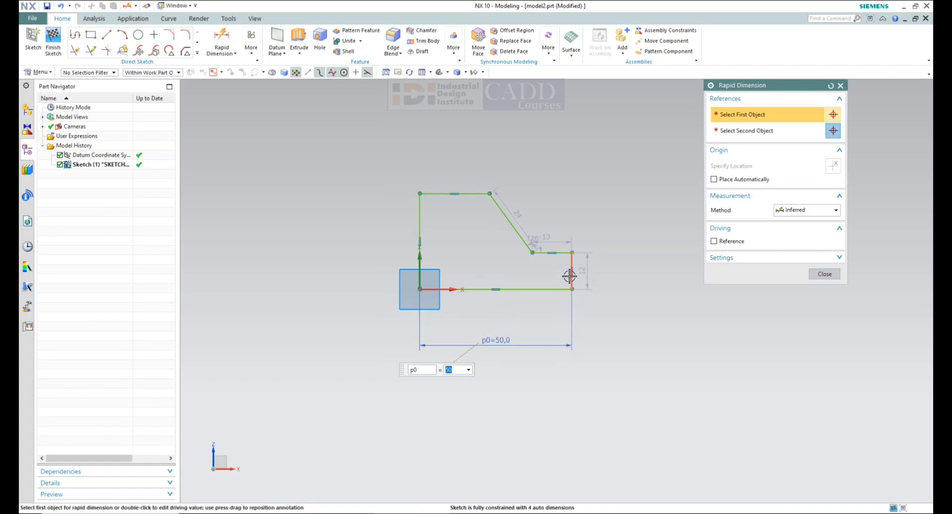
{"action": "left_click", "coordinate": [589, 275]}
{"action": "left_click", "coordinate": [631, 274]}
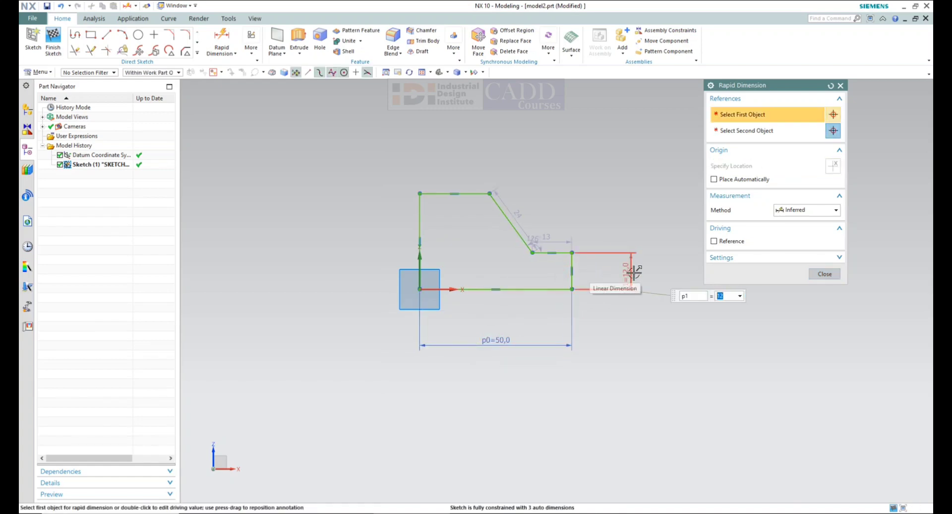
{"action": "type", "text": "15"}
{"action": "key", "text": "Return"}
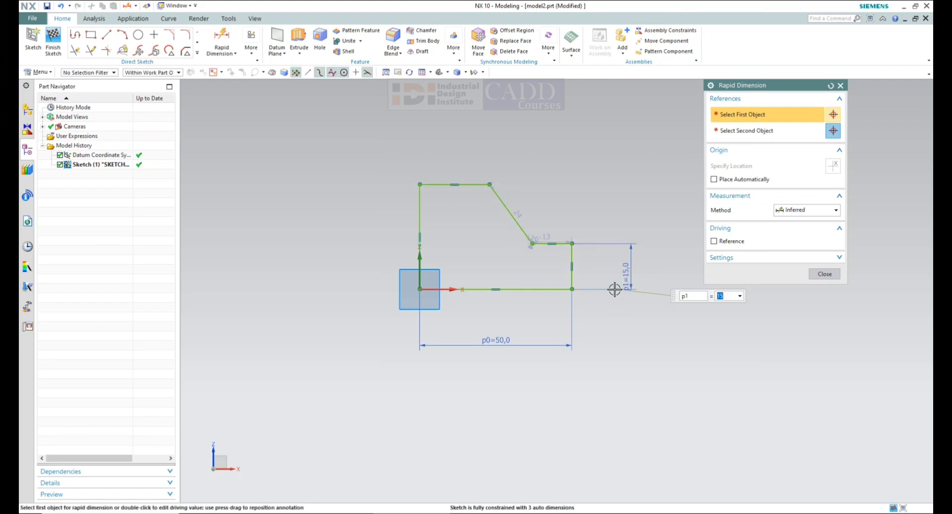
Check the front view in the workbook and dimension the profile's overall height to 35 mm in NX
{"action": "key", "text": "alt+Tab"}
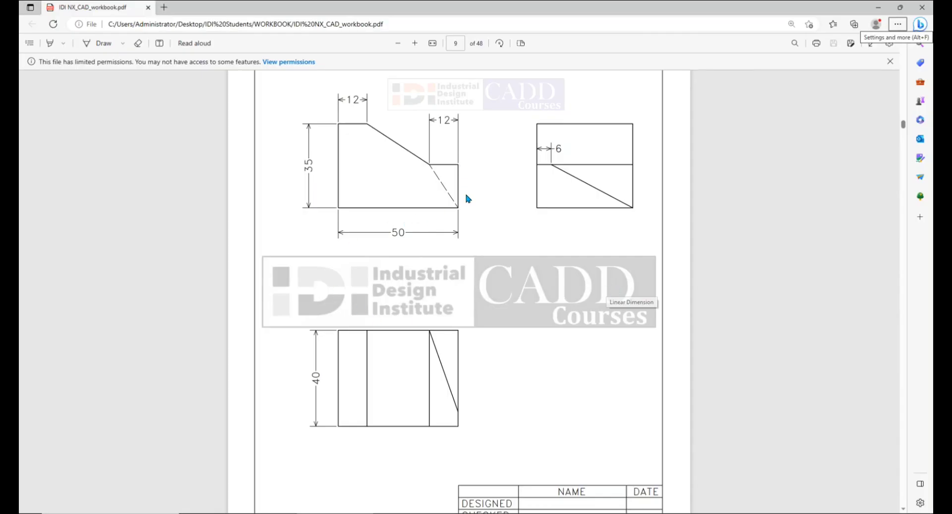
{"action": "key", "text": "alt+Tab"}
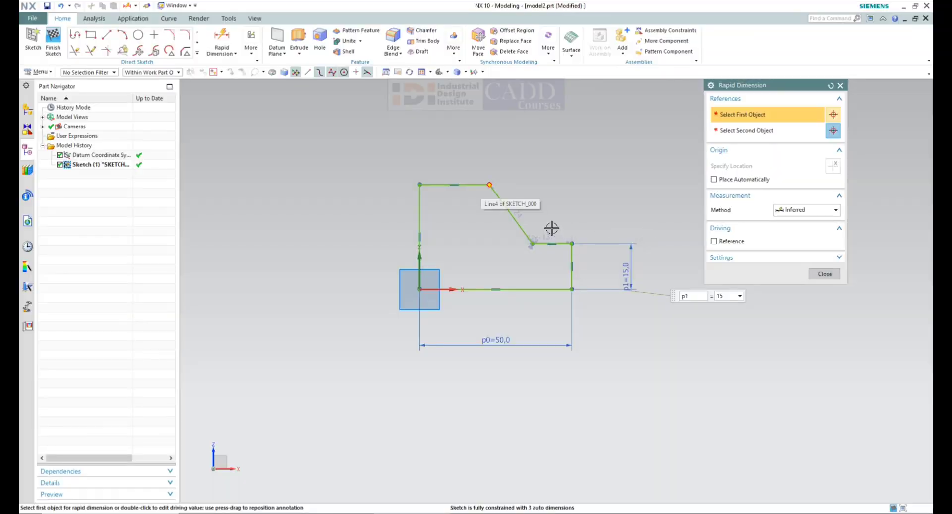
{"action": "left_click", "coordinate": [432, 183]}
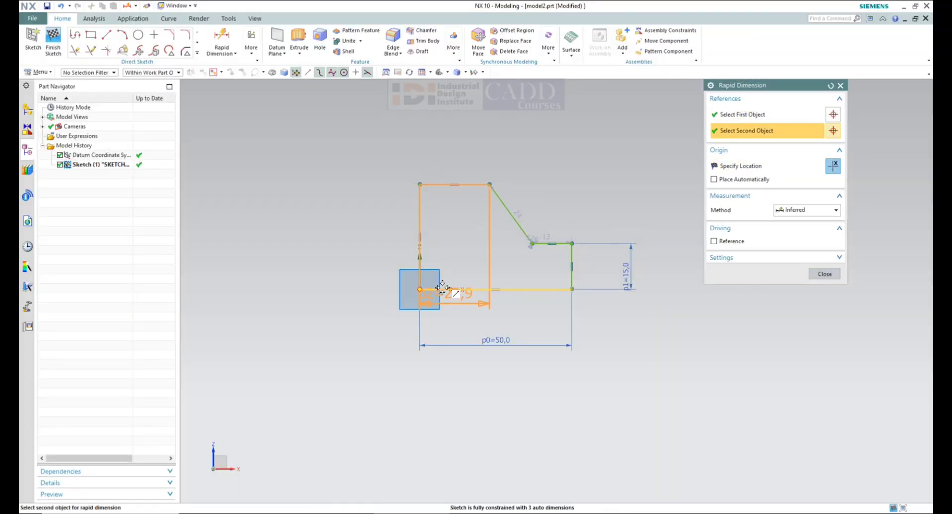
{"action": "left_click", "coordinate": [444, 289]}
{"action": "left_click", "coordinate": [378, 241]}
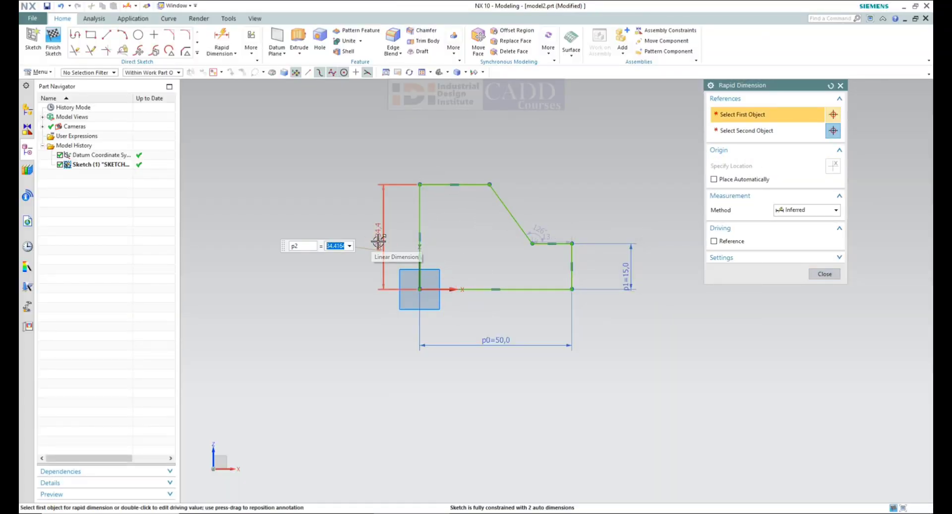
{"action": "type", "text": "35"}
{"action": "key", "text": "Return"}
Dimension the profile's top edge and the lower step's horizontal edge to 12 mm each, checking the workbook drawing
{"action": "left_click", "coordinate": [459, 183]}
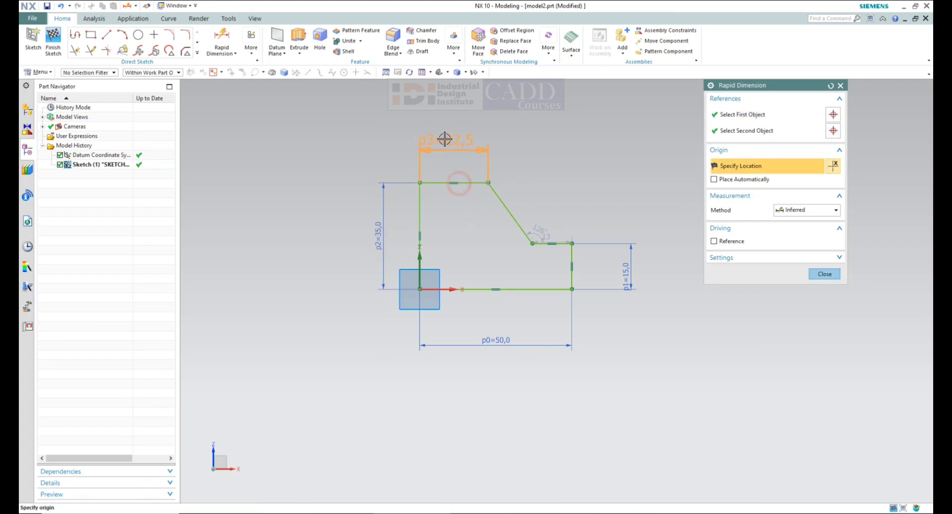
{"action": "left_click", "coordinate": [445, 139]}
{"action": "type", "text": "12"}
{"action": "key", "text": "Return"}
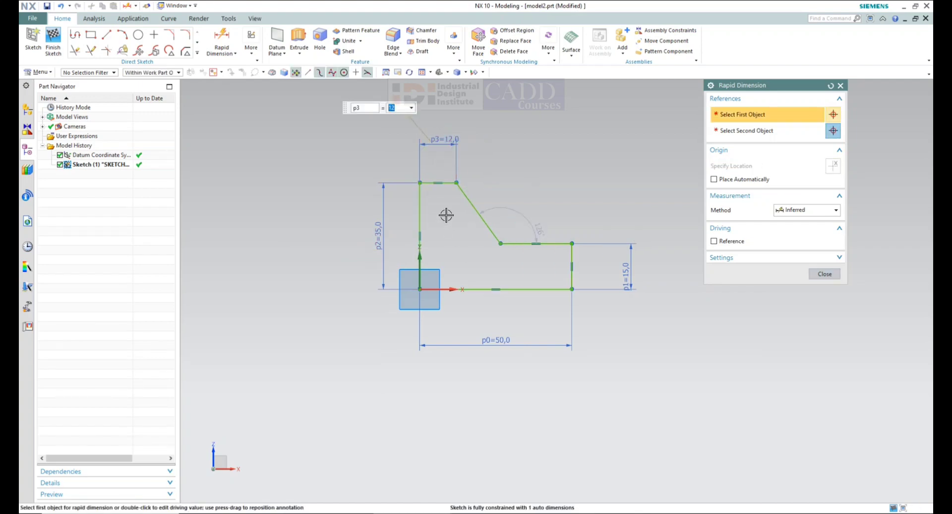
{"action": "key", "text": "alt+Tab"}
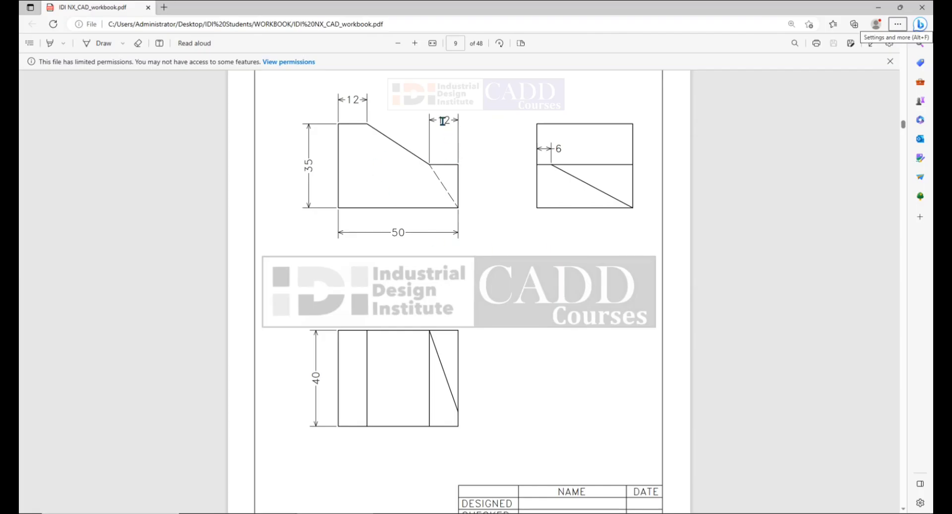
{"action": "key", "text": "alt+Tab"}
{"action": "left_click", "coordinate": [548, 240]}
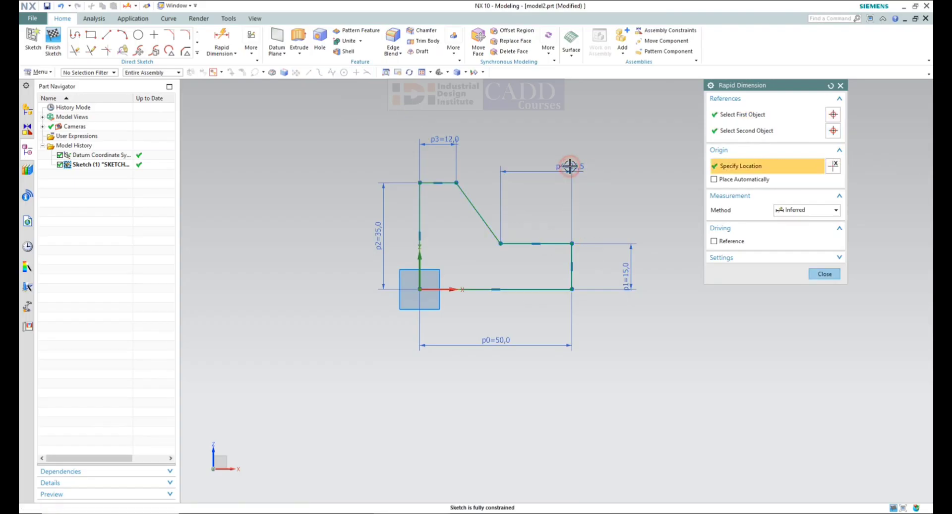
{"action": "left_click", "coordinate": [570, 166]}
{"action": "type", "text": "12"}
{"action": "key", "text": "Return"}
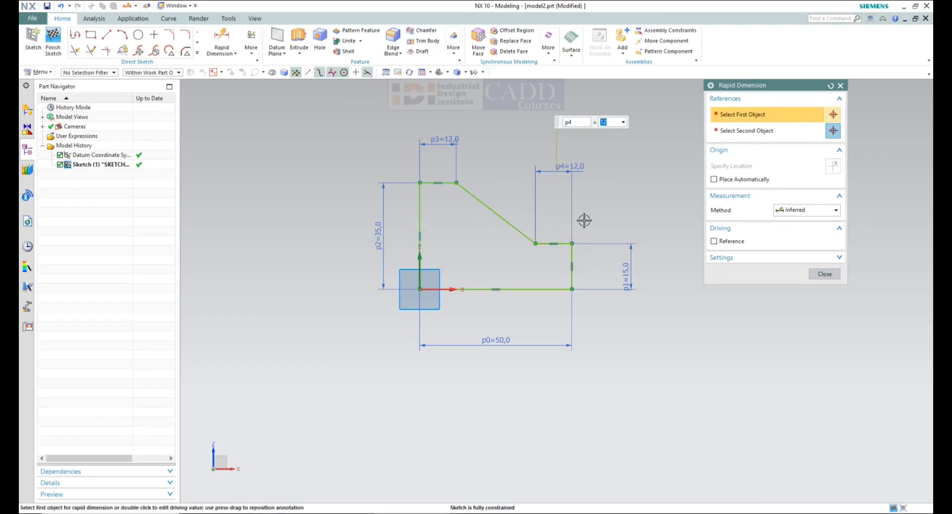
{"action": "left_click", "coordinate": [817, 275]}
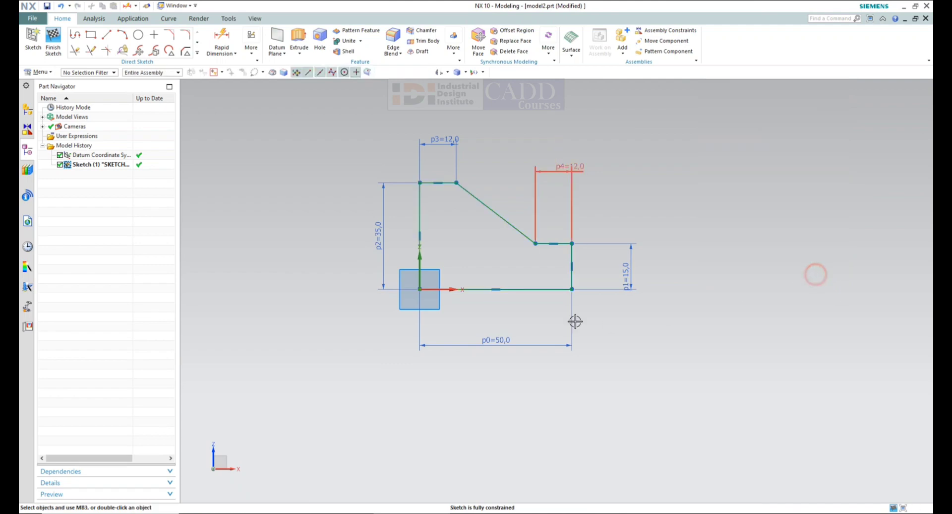
Finish the sketch and extrude the profile symmetrically with a distance of 20 mm
{"action": "left_click", "coordinate": [61, 51]}
{"action": "mouse_move", "coordinate": [512, 255]}
{"action": "middle_mouse_down"}
{"action": "mouse_move", "coordinate": [471, 286]}
{"action": "mouse_move", "coordinate": [477, 275]}
{"action": "middle_mouse_up"}
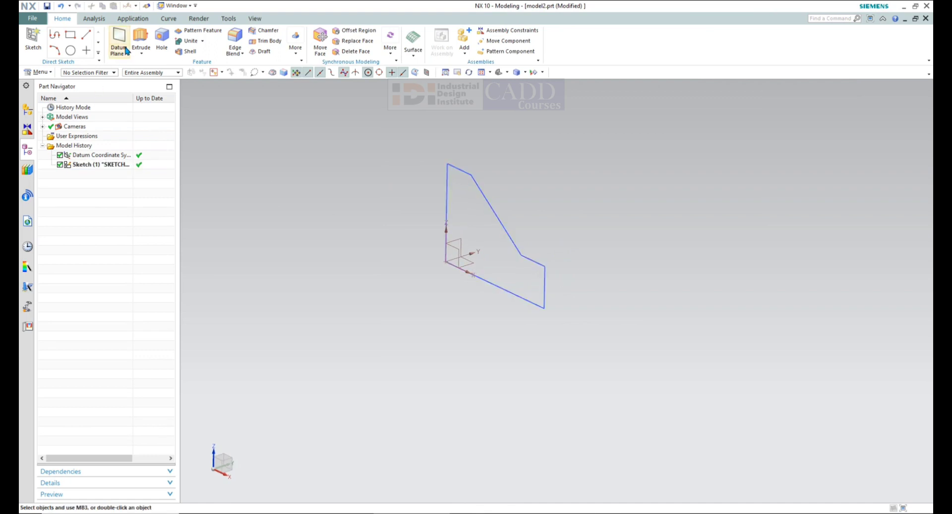
{"action": "left_click", "coordinate": [139, 38]}
{"action": "left_click", "coordinate": [493, 208]}
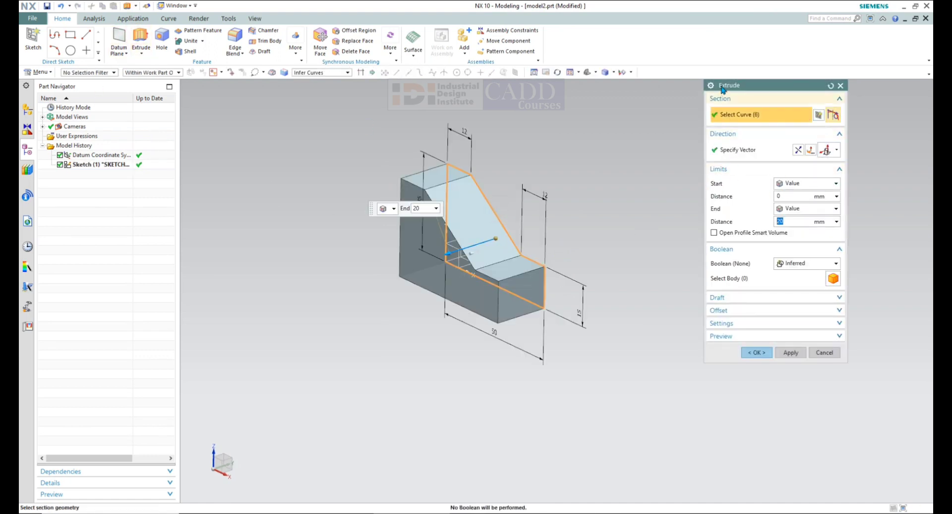
{"action": "left_click", "coordinate": [792, 182]}
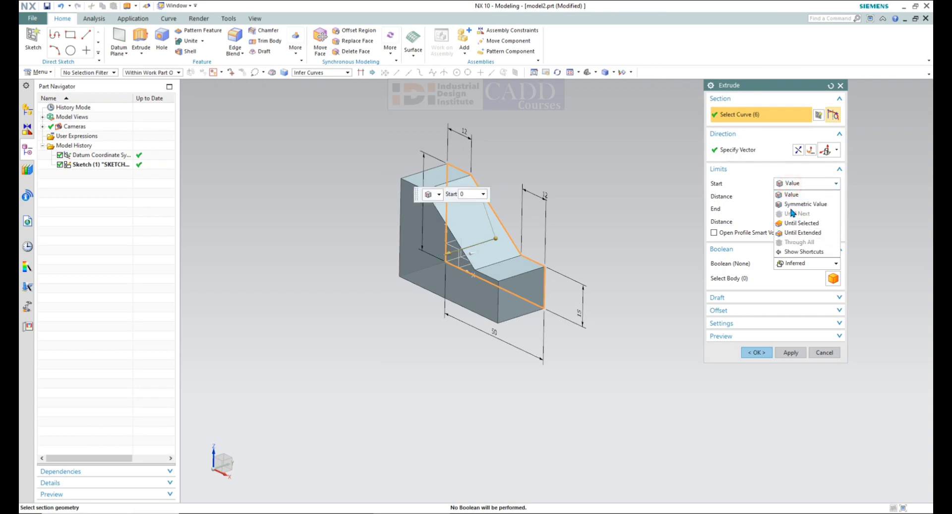
{"action": "left_click", "coordinate": [793, 205]}
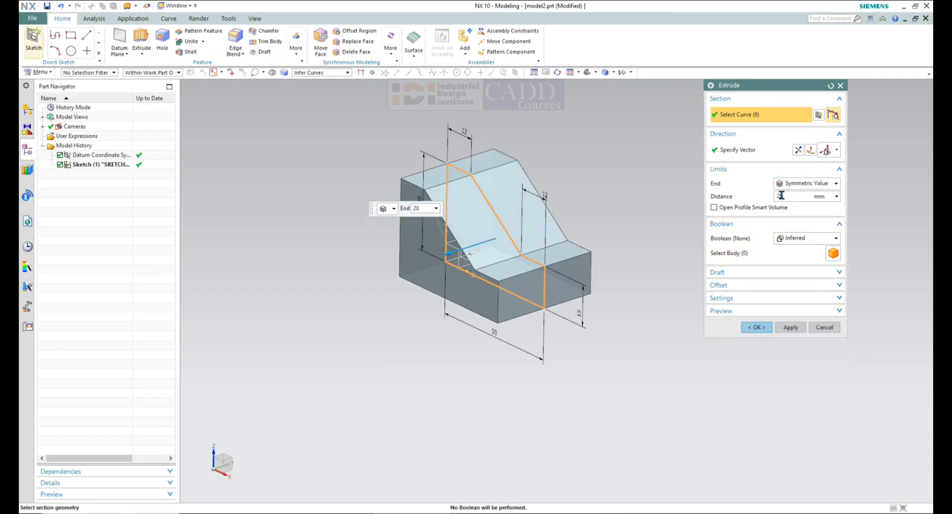
{"action": "left_click", "coordinate": [755, 327]}
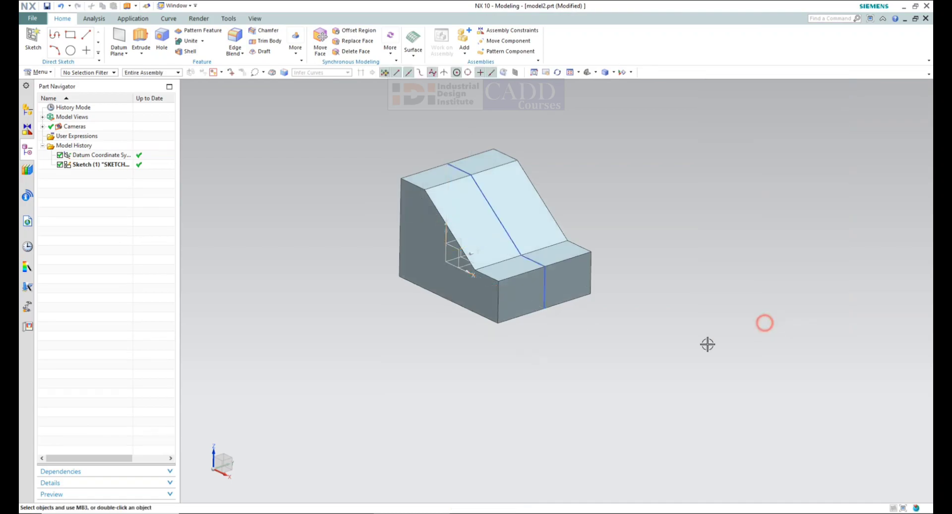
Check the block's depth in the workbook's top view and hide the profile sketch in NX
{"action": "key", "text": "alt+Tab"}
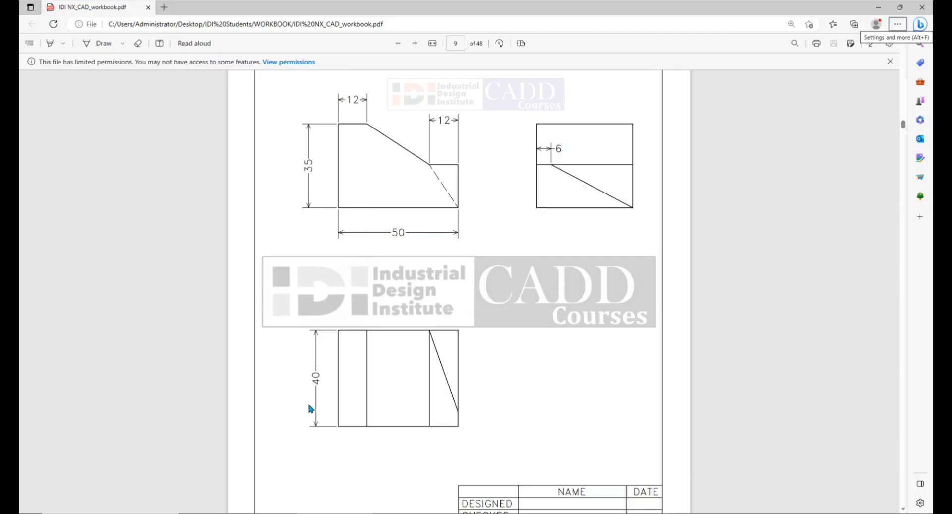
{"action": "key", "text": "alt+Tab"}
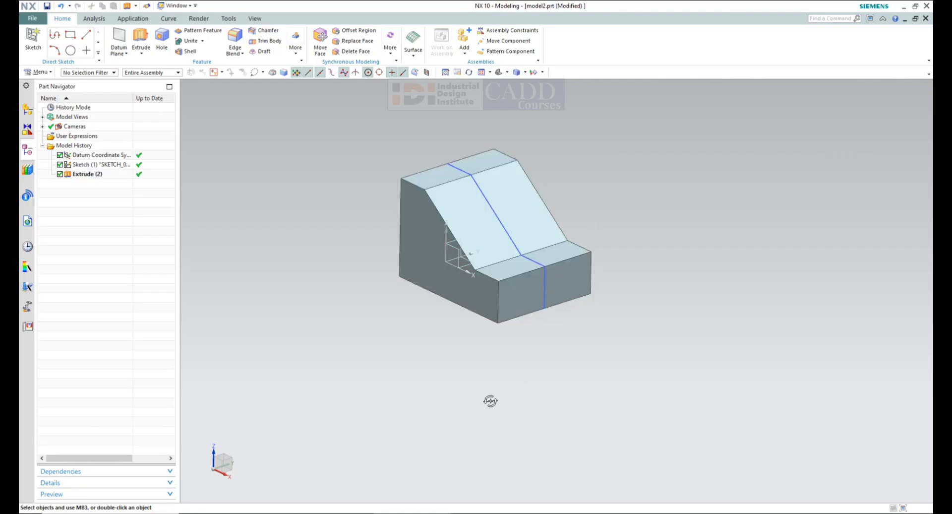
{"action": "mouse_move", "coordinate": [490, 400]}
{"action": "middle_mouse_down"}
{"action": "mouse_move", "coordinate": [459, 387]}
{"action": "mouse_move", "coordinate": [561, 323]}
{"action": "middle_mouse_up"}
{"action": "left_click", "coordinate": [516, 265]}
{"action": "right_click", "coordinate": [513, 268]}
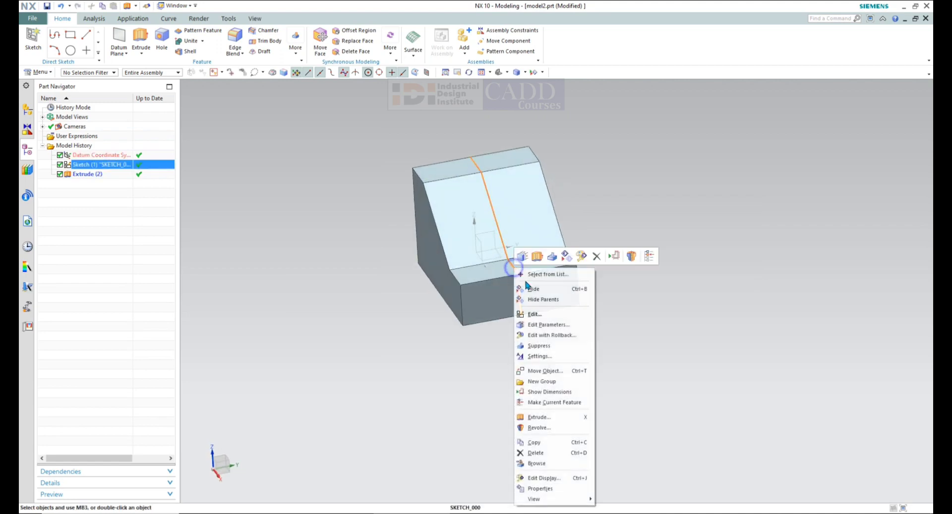
{"action": "left_click", "coordinate": [532, 289]}
Check the workbook's side view and create a sketch on the vertical end face of the block's lower step
{"action": "key", "text": "alt+Tab"}
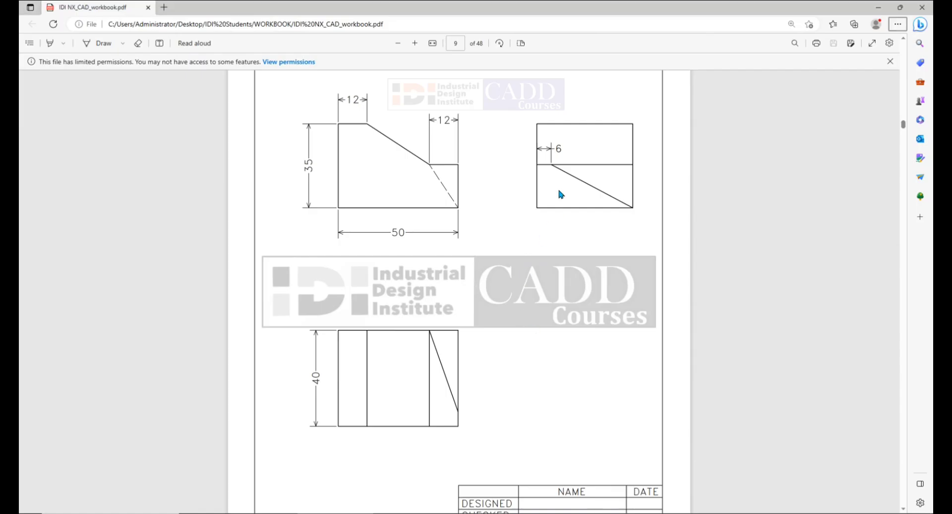
{"action": "key", "text": "alt+Tab"}
{"action": "left_click", "coordinate": [540, 302]}
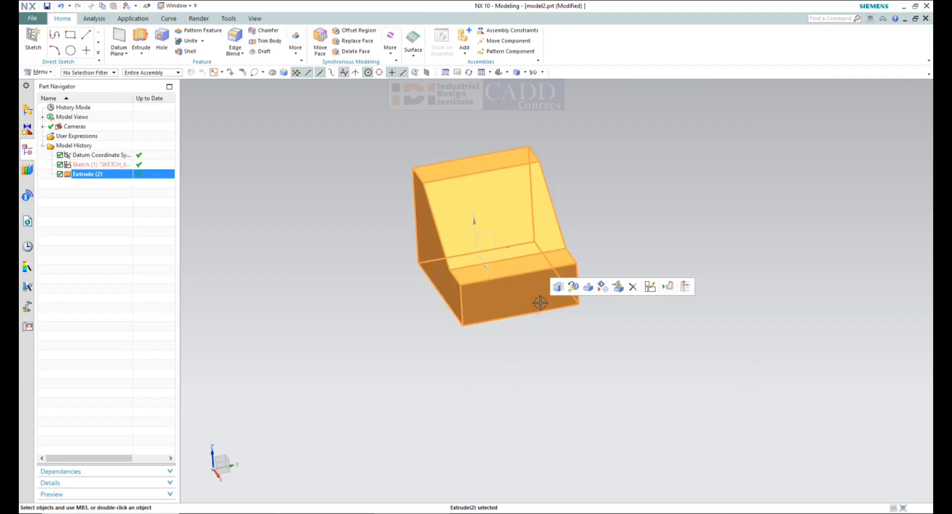
{"action": "key", "text": "F8"}
{"action": "key", "text": "Escape"}
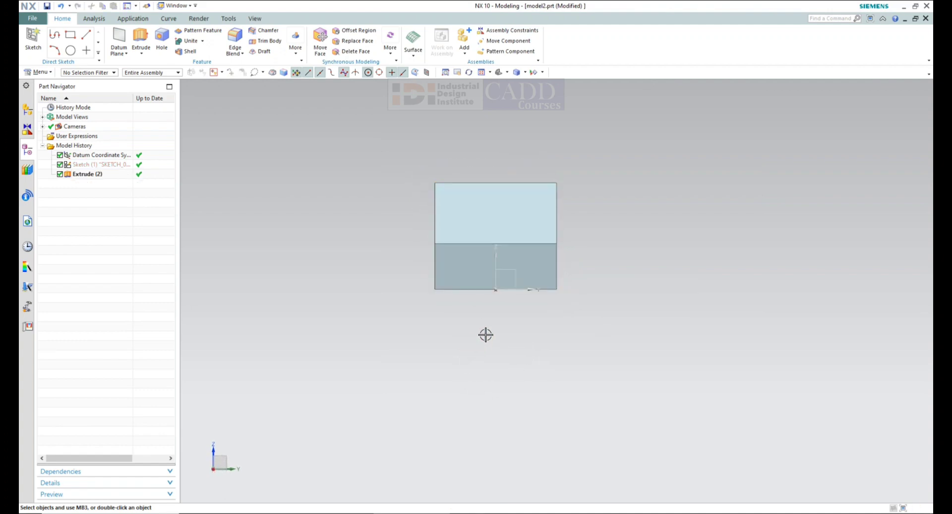
{"action": "scroll", "coordinate": [484, 336], "scroll_direction": "up", "scroll_amount": 2}
{"action": "middle_click_drag", "start_coordinate": [511, 288], "coordinate": [504, 379], "text": "shift"}
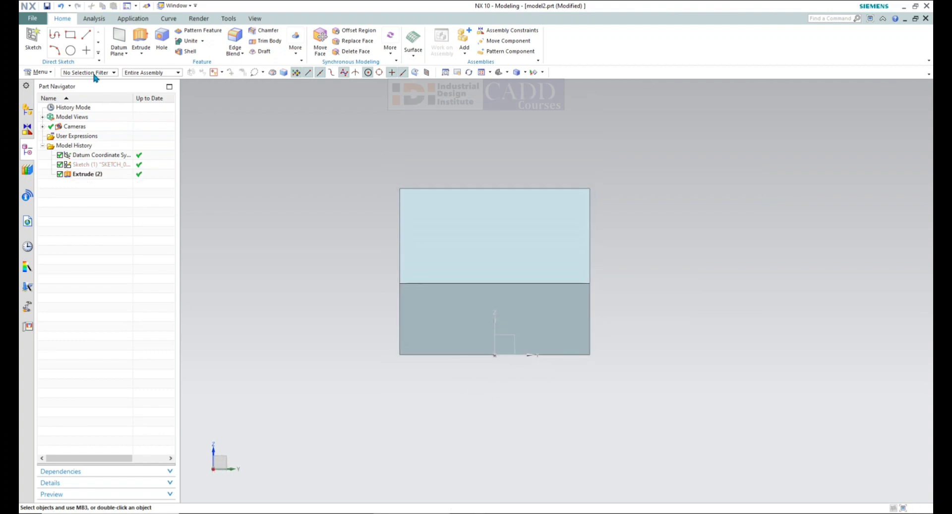
{"action": "left_click", "coordinate": [437, 310]}
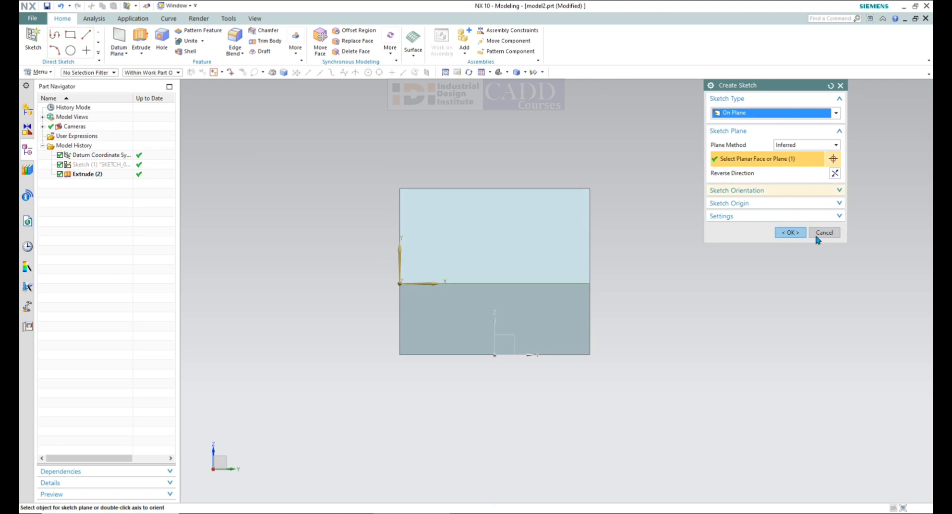
{"action": "left_click", "coordinate": [789, 232]}
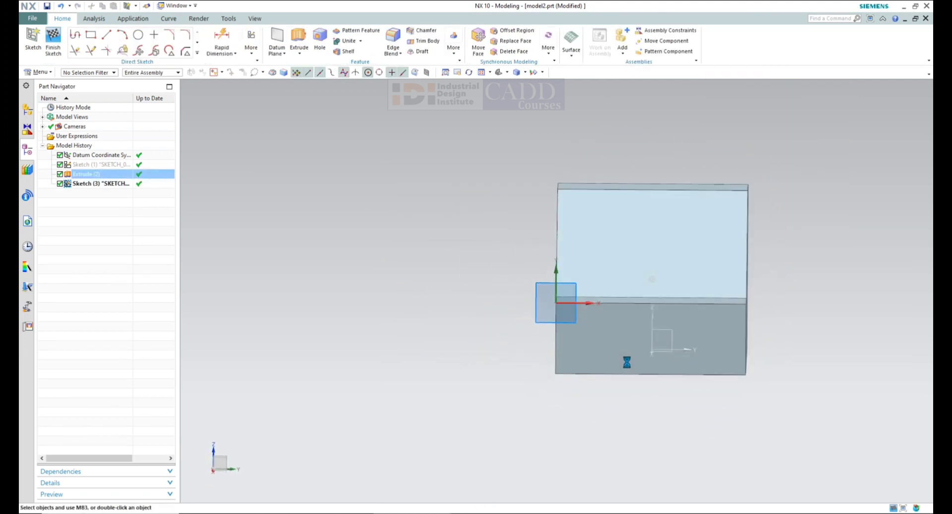
Draw a slanted line from the end face's upper edge, about 10 mm from the sketch origin, to the diagonally opposite lower corner
{"action": "middle_click_drag", "start_coordinate": [606, 368], "coordinate": [469, 332], "text": "shift"}
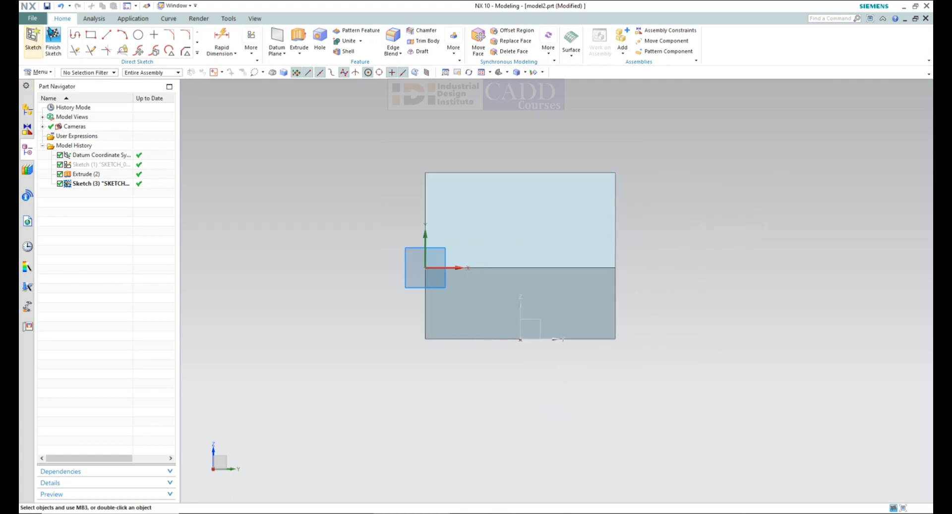
{"action": "left_click", "coordinate": [73, 35]}
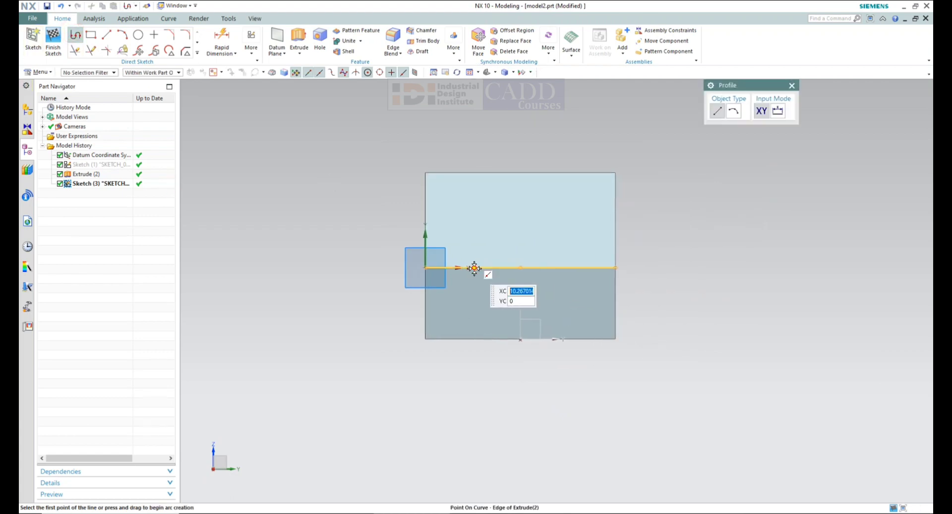
{"action": "left_click", "coordinate": [474, 268]}
{"action": "left_click", "coordinate": [615, 338]}
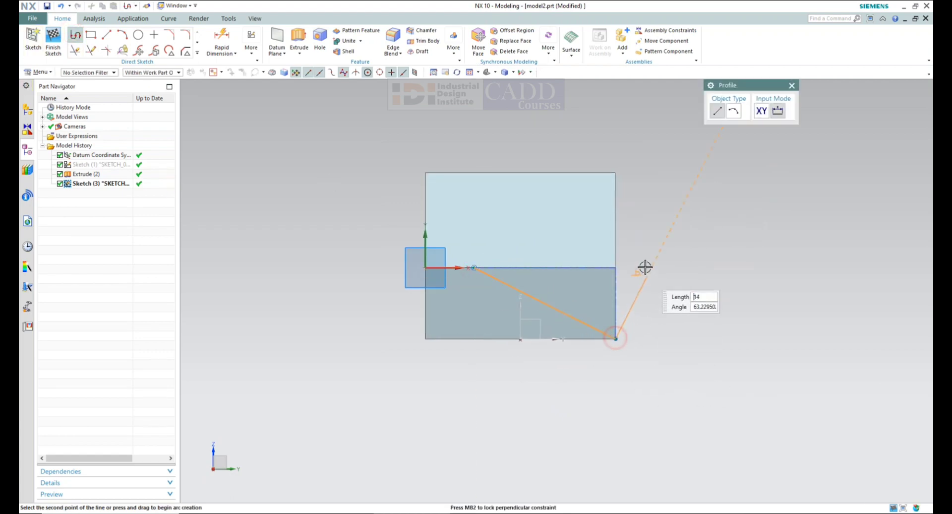
{"action": "key", "text": "Escape"}
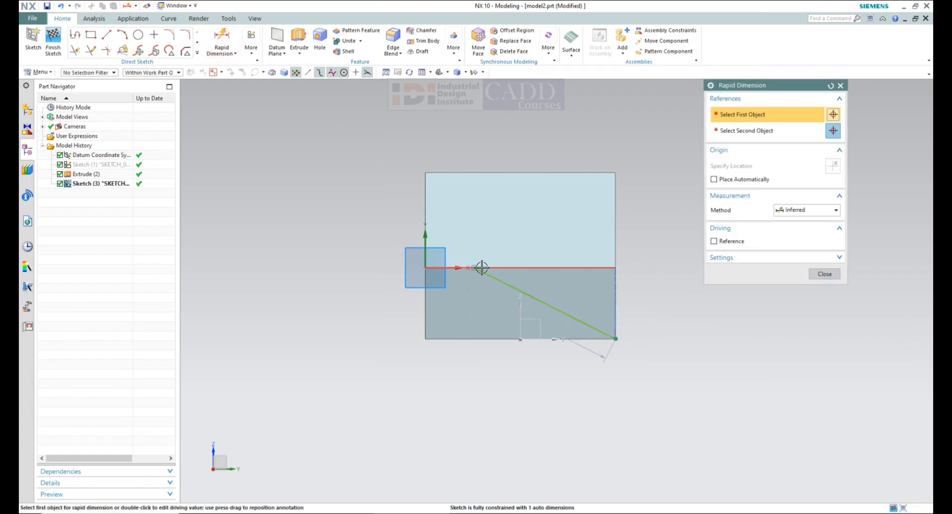
Dimension the slanted line's upper endpoint 6 mm from the sketch origin corner
{"action": "left_click", "coordinate": [472, 268]}
{"action": "left_click", "coordinate": [425, 267]}
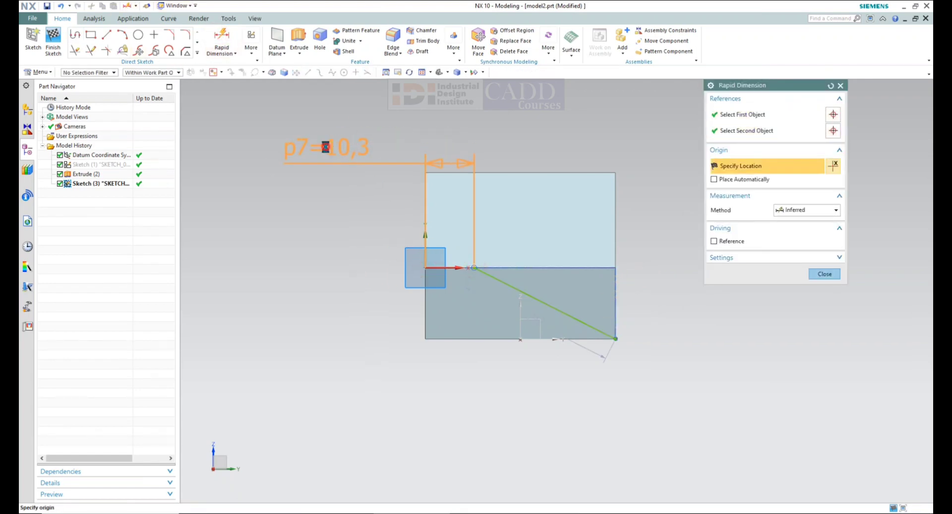
{"action": "left_click", "coordinate": [332, 150]}
{"action": "type", "text": "6"}
{"action": "key", "text": "Return"}
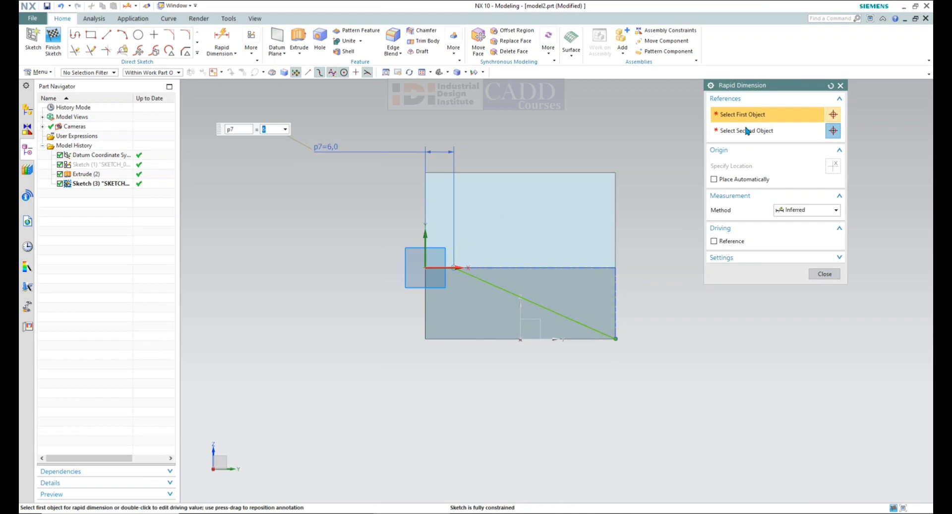
Finish the end-face sketch and create a sketch on the flat top face of the block's lower step
{"action": "left_click", "coordinate": [825, 273]}
{"action": "middle_click_drag", "start_coordinate": [476, 257], "coordinate": [484, 328]}
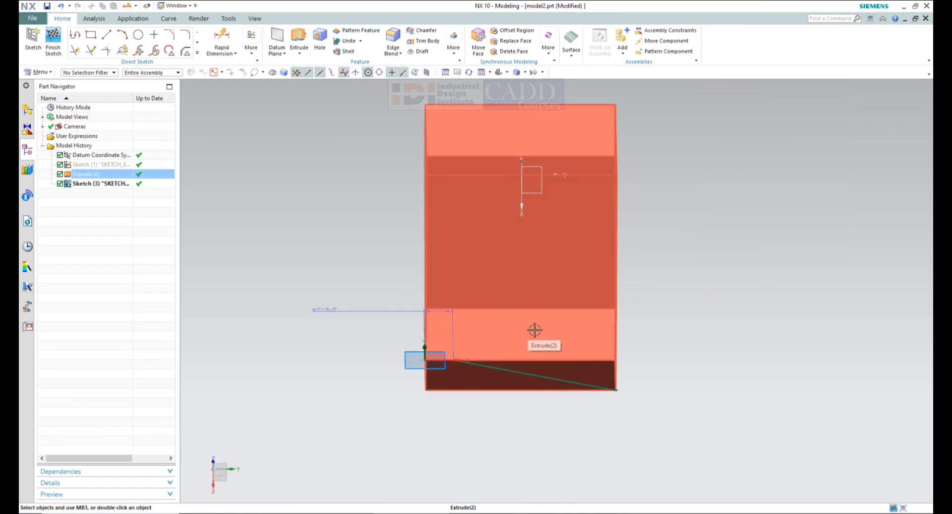
{"action": "left_click", "coordinate": [53, 39]}
{"action": "left_click", "coordinate": [29, 48]}
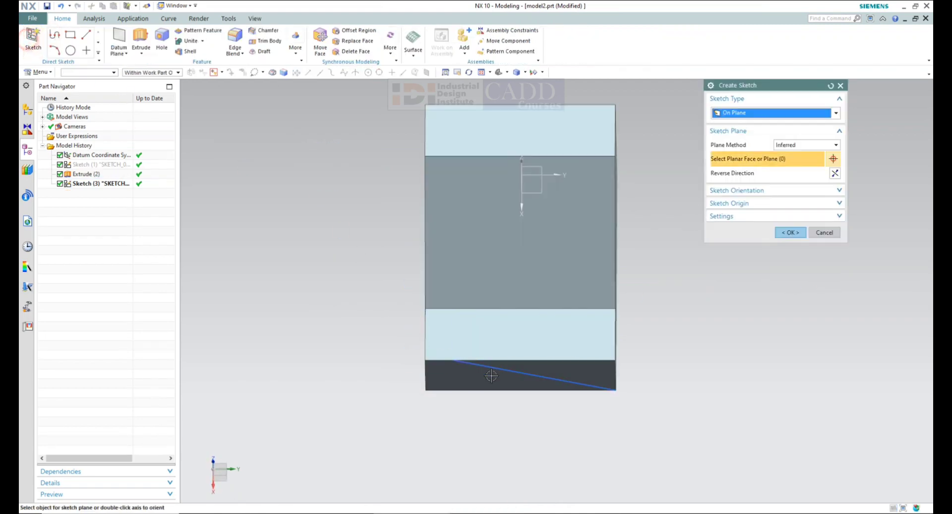
{"action": "left_click", "coordinate": [537, 333]}
{"action": "left_click", "coordinate": [795, 233]}
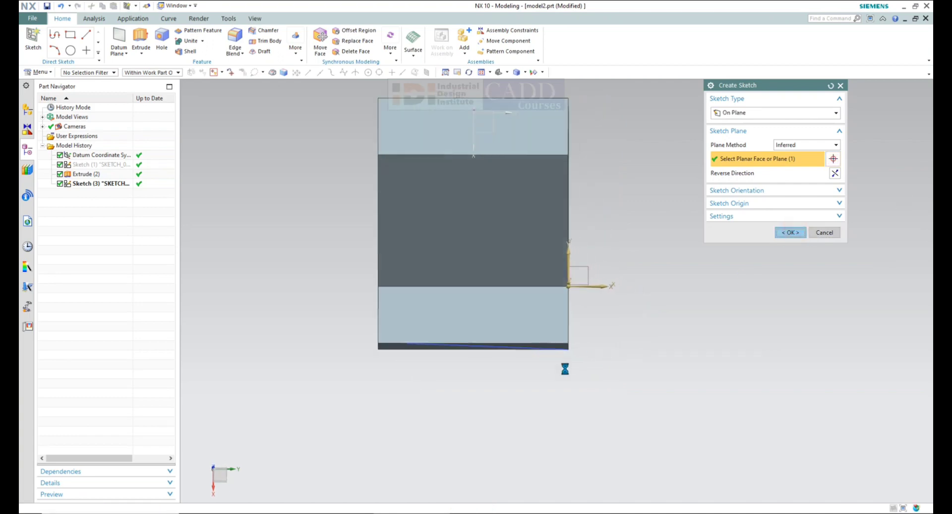
Draw a line from the slanted line's upper endpoint to the step's inner corner at the sketch origin, and finish the sketch
{"action": "left_click", "coordinate": [107, 35]}
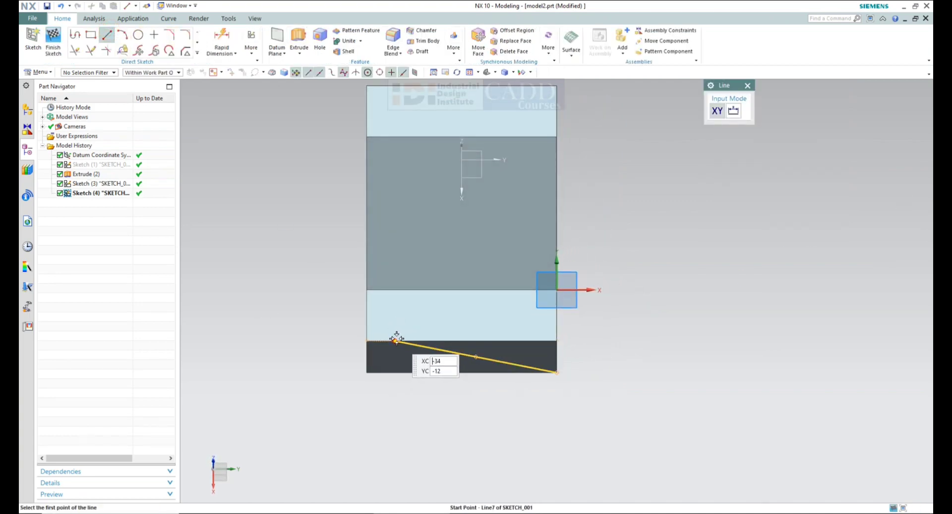
{"action": "left_click", "coordinate": [396, 339]}
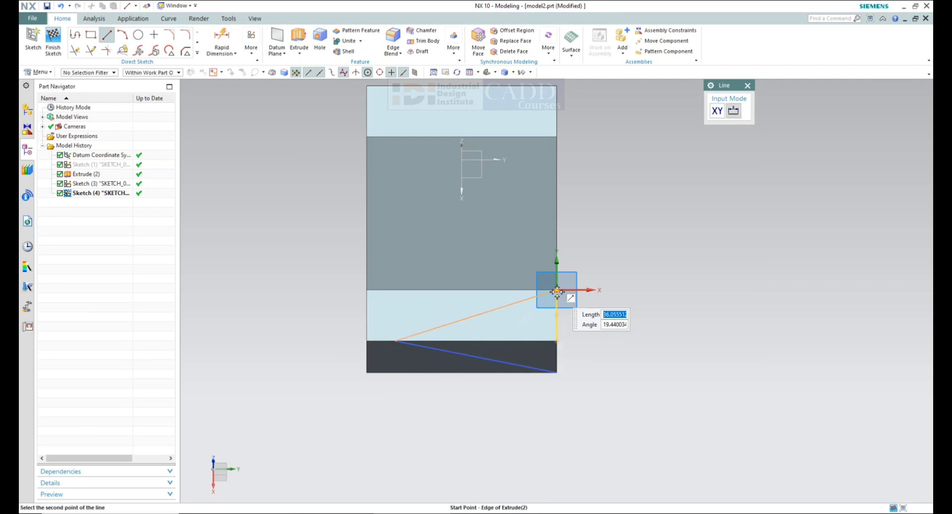
{"action": "left_click", "coordinate": [556, 289]}
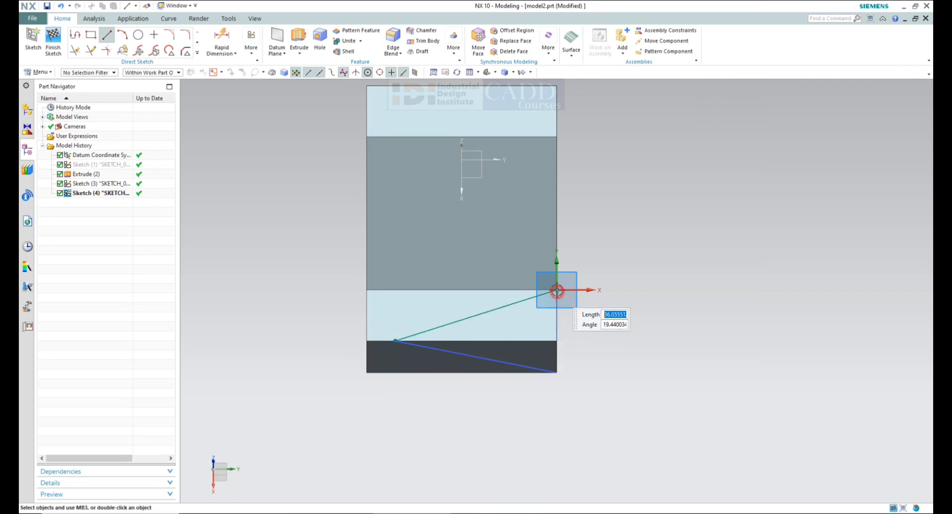
{"action": "left_click", "coordinate": [54, 40]}
Create a sketch on the block's side face next to the slanted corner and view it straight on
{"action": "mouse_move", "coordinate": [405, 424]}
{"action": "middle_mouse_down"}
{"action": "mouse_move", "coordinate": [386, 400]}
{"action": "mouse_move", "coordinate": [633, 314]}
{"action": "mouse_move", "coordinate": [574, 323]}
{"action": "middle_mouse_up"}
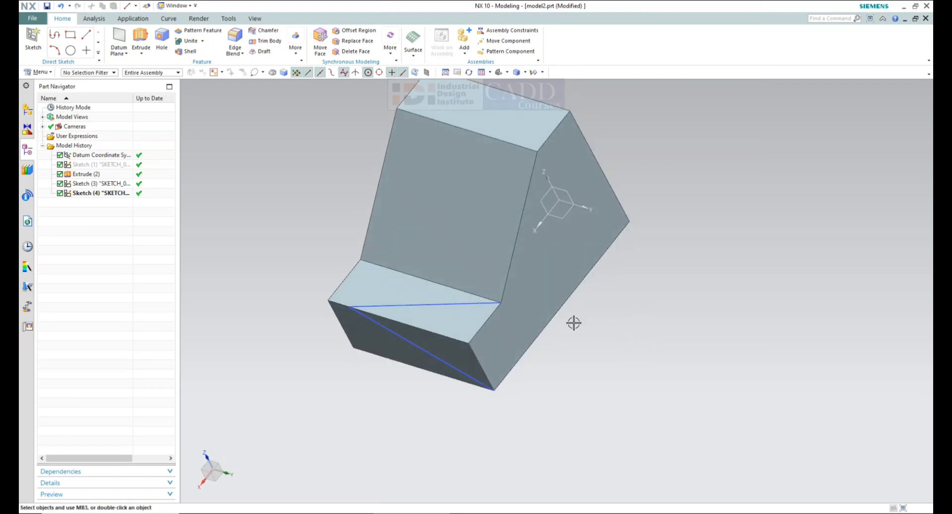
{"action": "left_click", "coordinate": [33, 39]}
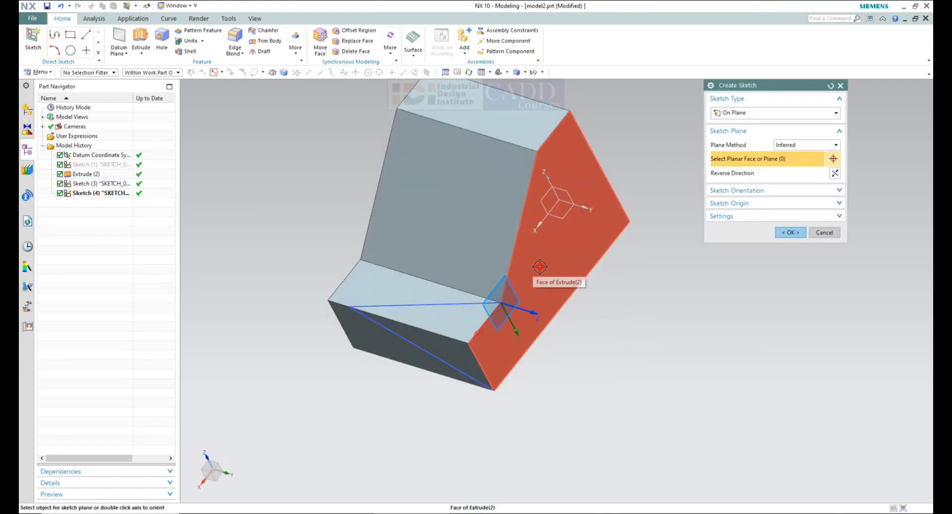
{"action": "left_click", "coordinate": [495, 283]}
{"action": "left_click", "coordinate": [790, 232]}
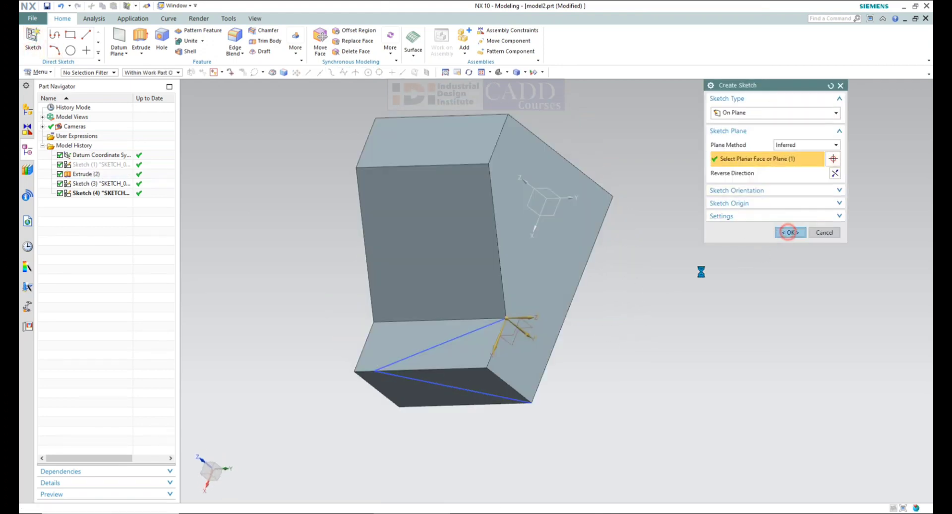
{"action": "middle_click_drag", "start_coordinate": [366, 402], "coordinate": [466, 330]}
{"action": "key", "text": "F8"}
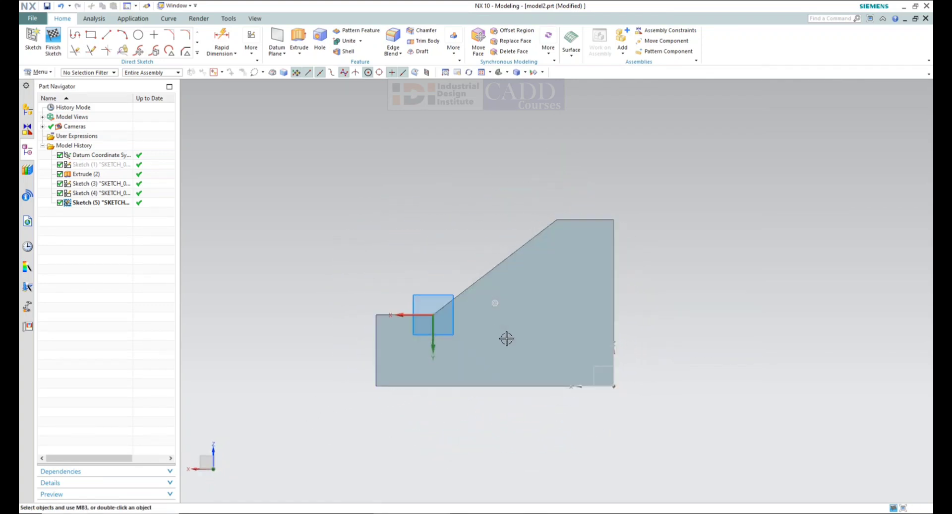
Draw a line from the step's inner corner to the lower front corner of the side face, and finish the sketch
{"action": "left_click", "coordinate": [76, 36]}
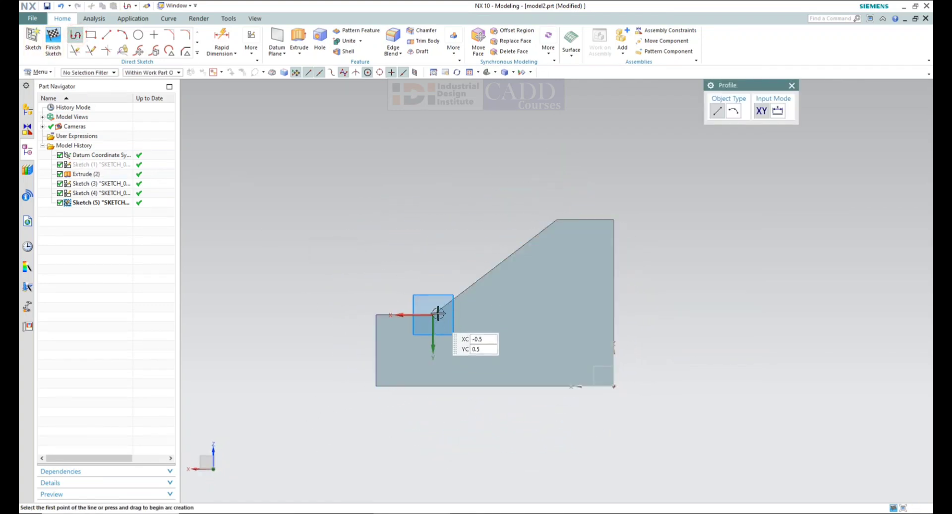
{"action": "left_click", "coordinate": [433, 315]}
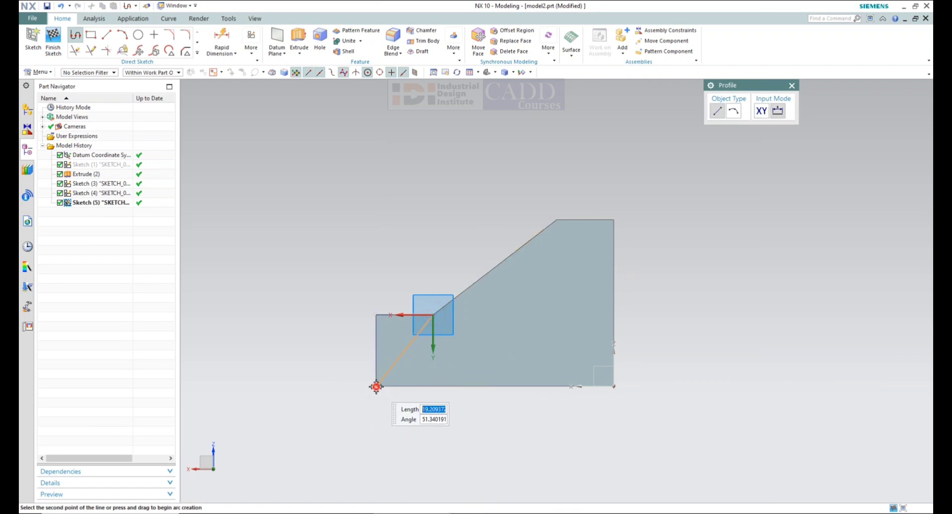
{"action": "middle_click_drag", "start_coordinate": [336, 344], "coordinate": [462, 334]}
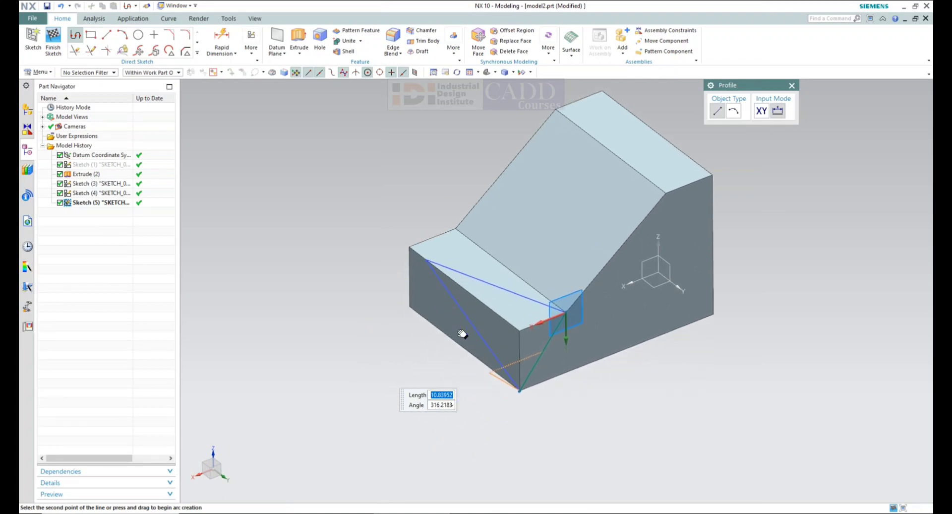
{"action": "middle_click_drag", "start_coordinate": [690, 361], "coordinate": [690, 346]}
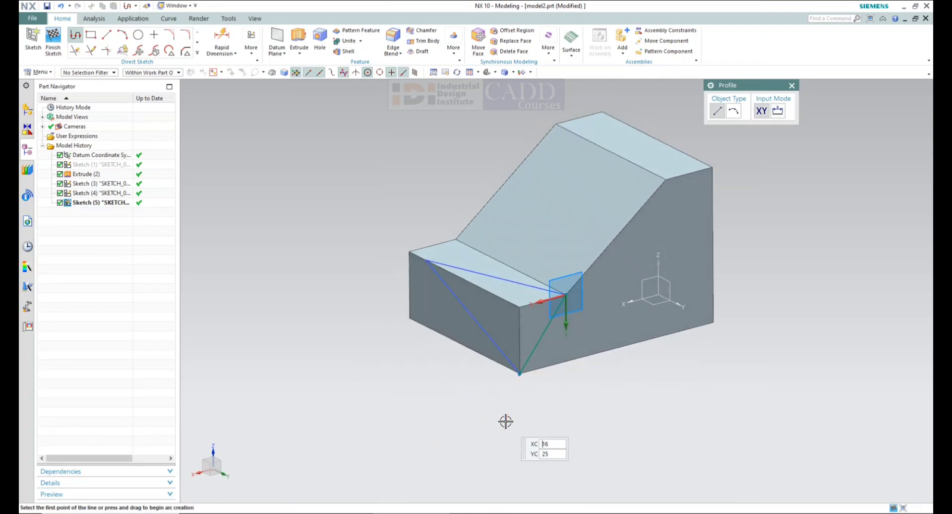
{"action": "left_click", "coordinate": [54, 43]}
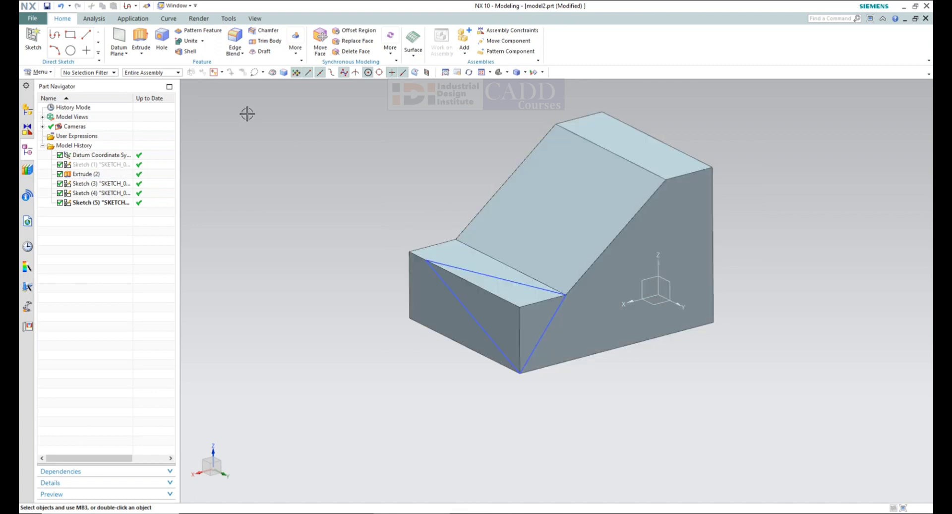
Extrude the three connected corner lines as one section with a 20 mm end distance, subtracting the result from the block
{"action": "left_click", "coordinate": [140, 36]}
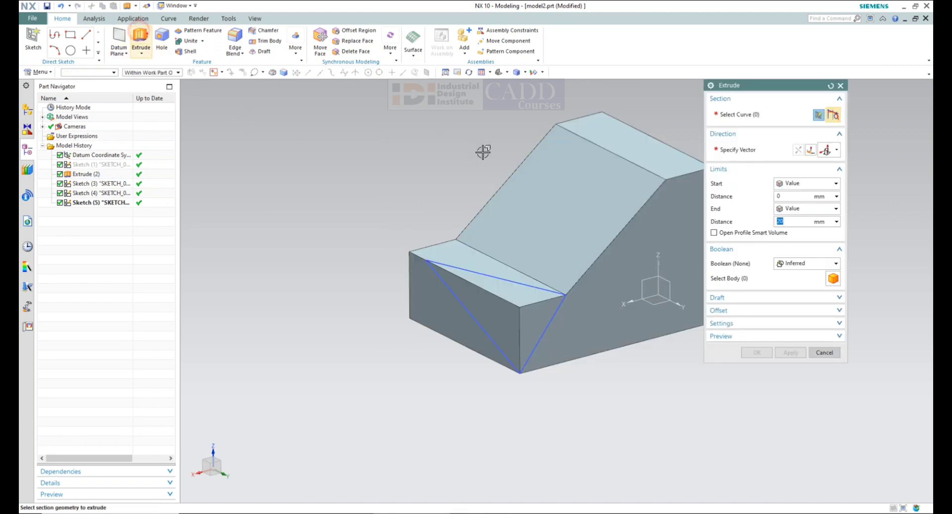
{"action": "scroll", "coordinate": [542, 265], "scroll_direction": "up", "scroll_amount": 3}
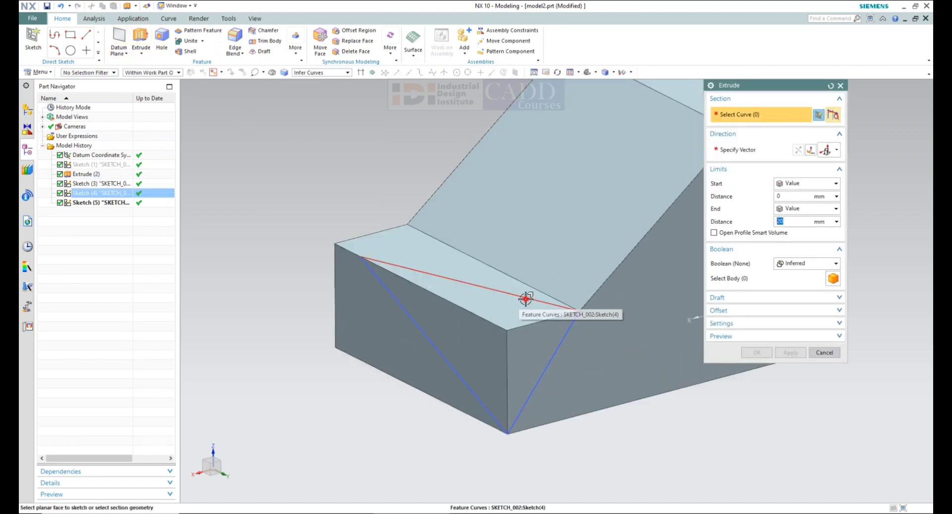
{"action": "left_click", "coordinate": [526, 299]}
{"action": "left_click", "coordinate": [559, 344]}
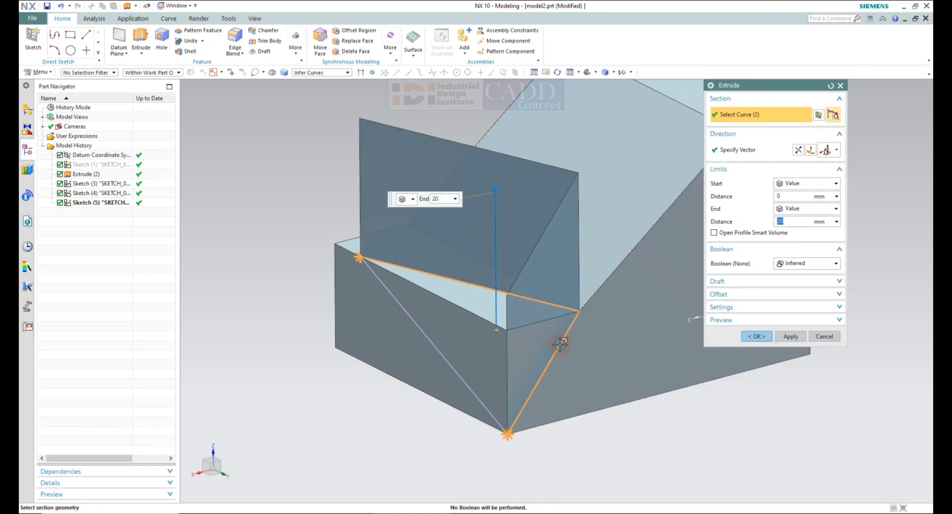
{"action": "left_click", "coordinate": [452, 373]}
{"action": "middle_click_drag", "start_coordinate": [491, 297], "coordinate": [419, 366]}
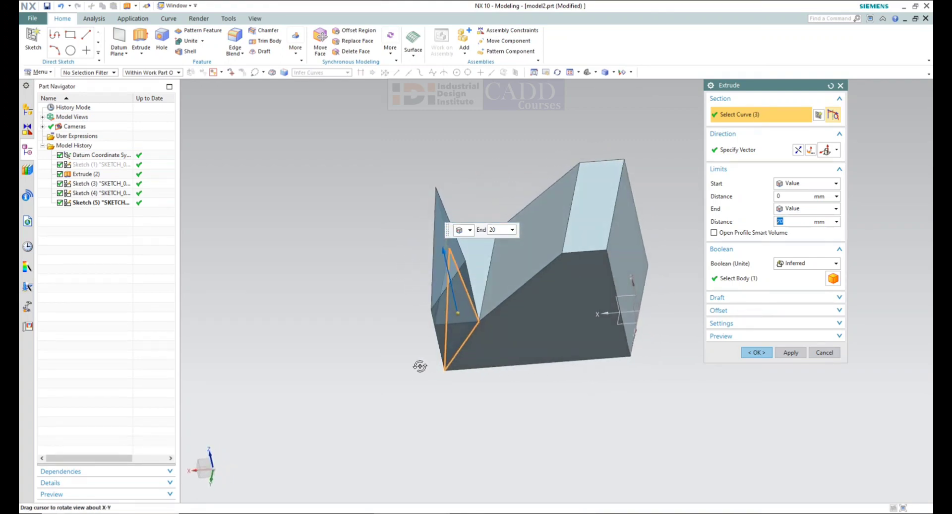
{"action": "left_click", "coordinate": [808, 263]}
{"action": "left_click", "coordinate": [793, 293]}
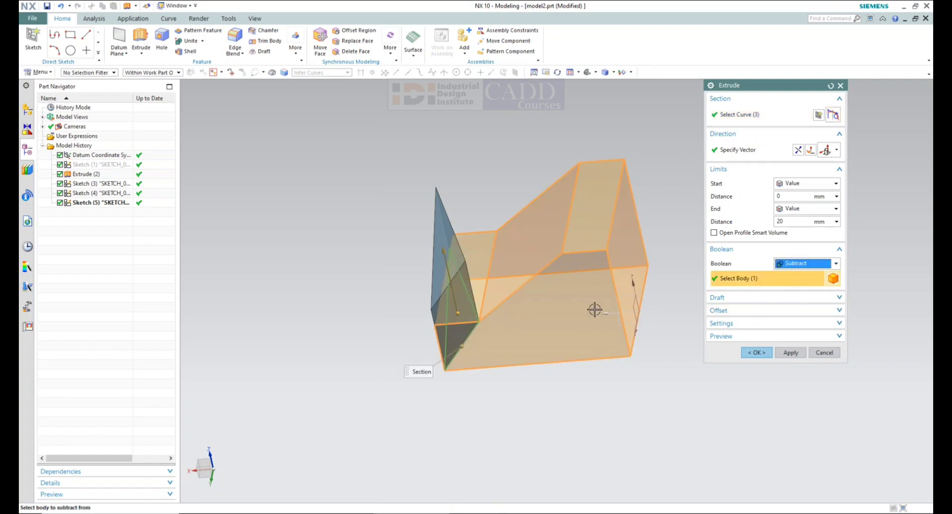
{"action": "middle_click_drag", "start_coordinate": [537, 325], "coordinate": [671, 299]}
{"action": "middle_click_drag", "start_coordinate": [491, 374], "coordinate": [788, 392]}
{"action": "left_click", "coordinate": [756, 353]}
{"action": "middle_click_drag", "start_coordinate": [644, 399], "coordinate": [560, 364]}
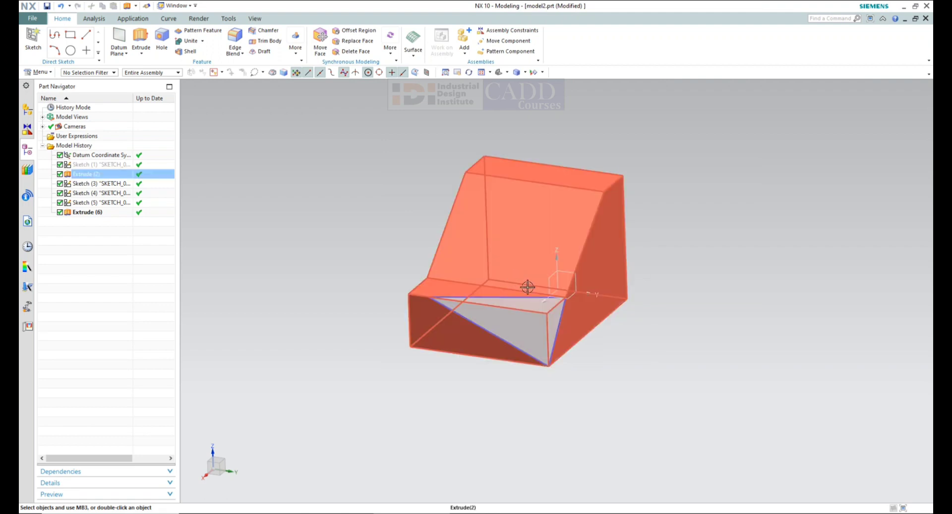
Hide the three line sketches around the cut corner of the block
{"action": "right_click", "coordinate": [559, 320]}
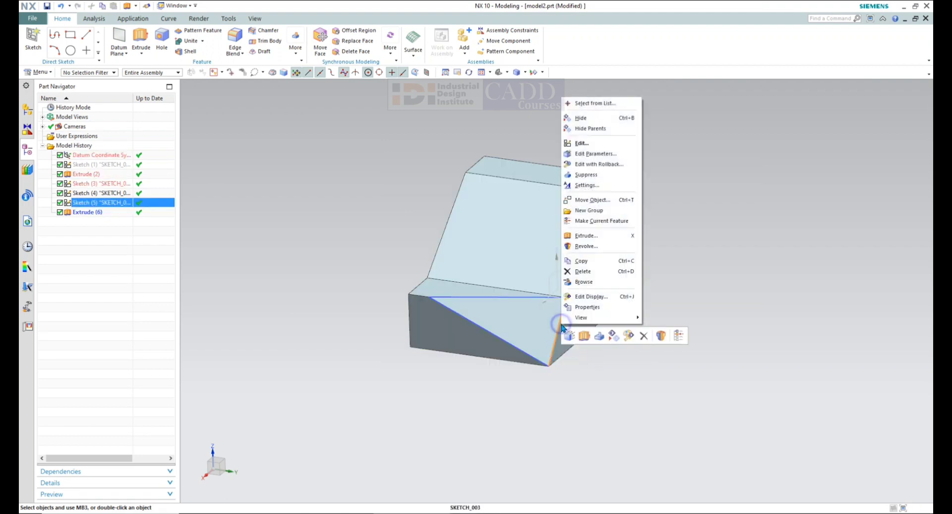
{"action": "left_click", "coordinate": [599, 122]}
{"action": "left_click", "coordinate": [529, 297]}
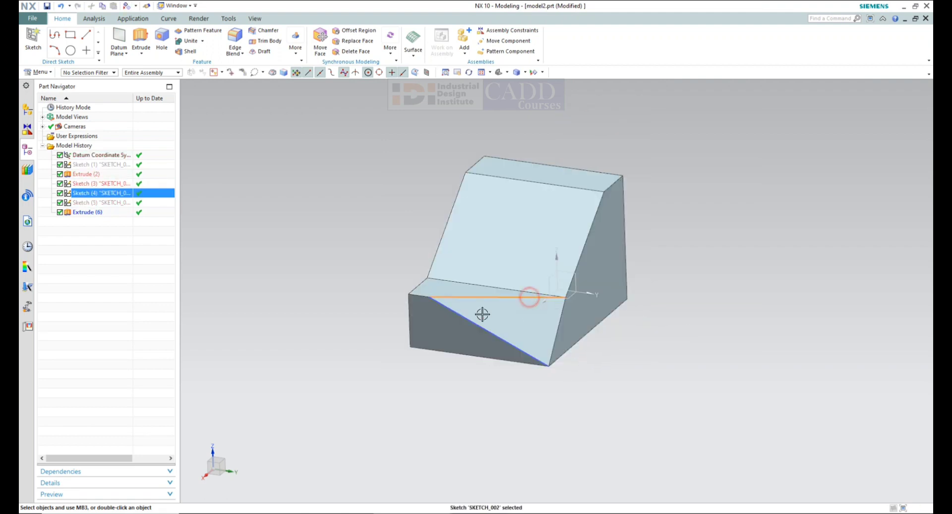
{"action": "left_click", "coordinate": [472, 322]}
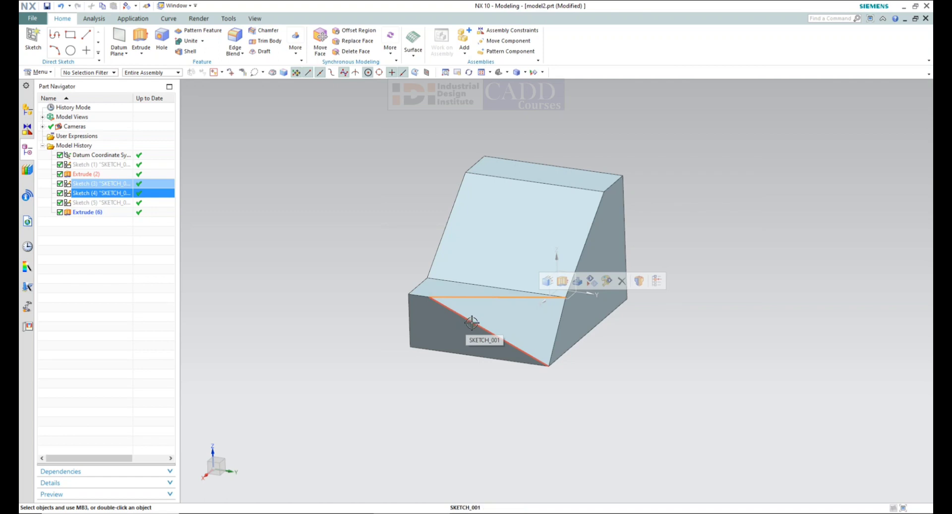
{"action": "left_click", "coordinate": [472, 322], "text": "shift"}
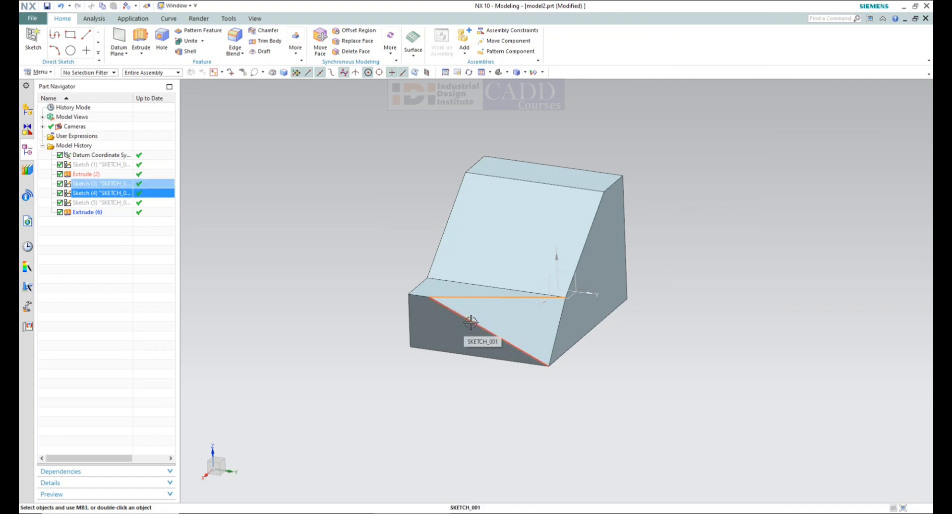
{"action": "left_click", "coordinate": [472, 323]}
{"action": "right_click", "coordinate": [471, 322]}
{"action": "left_click", "coordinate": [491, 344]}
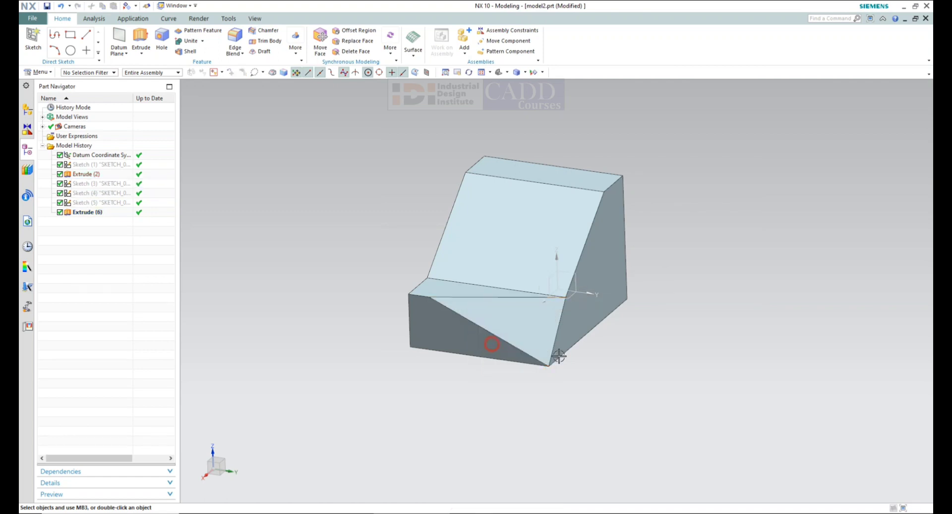
{"action": "middle_click_drag", "start_coordinate": [543, 414], "coordinate": [690, 292]}
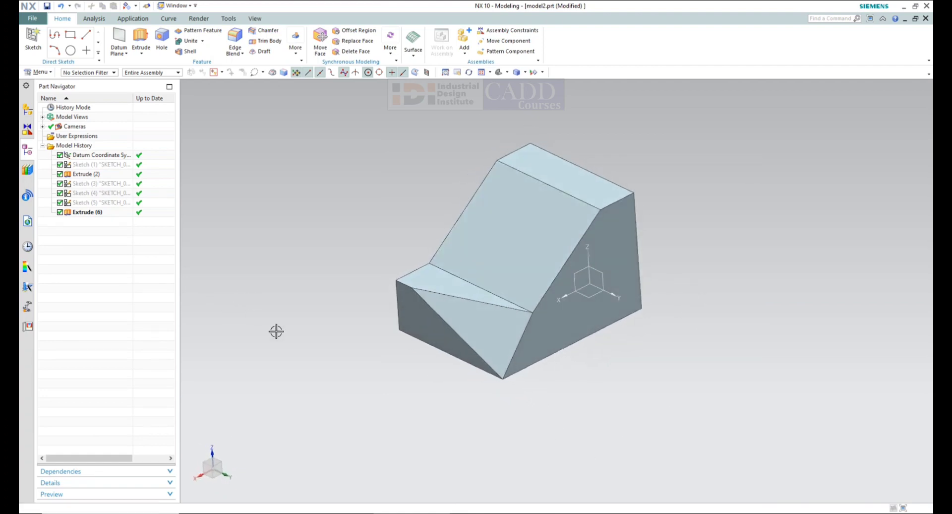